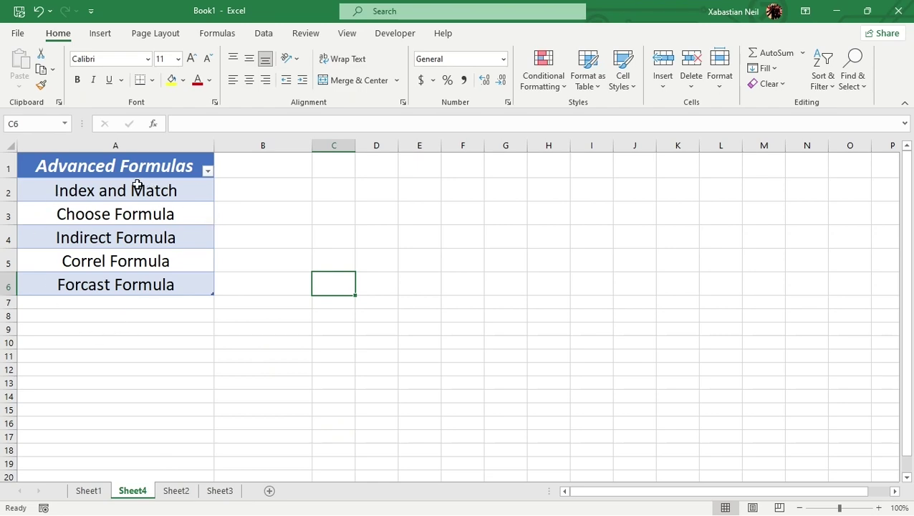
- Switch to Sheet1 and enter the header Discount in cell J1, beside the Sale column
left_click(87, 491)
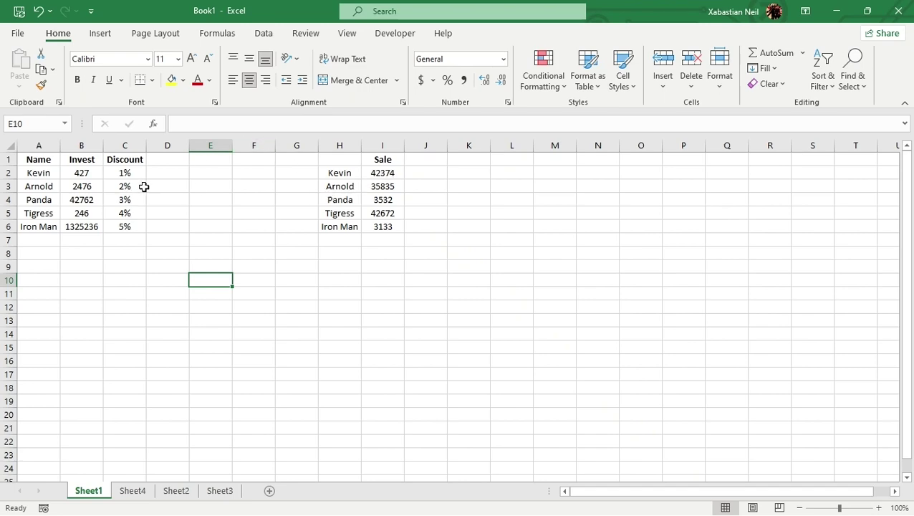
left_click(424, 162)
double_click(427, 160)
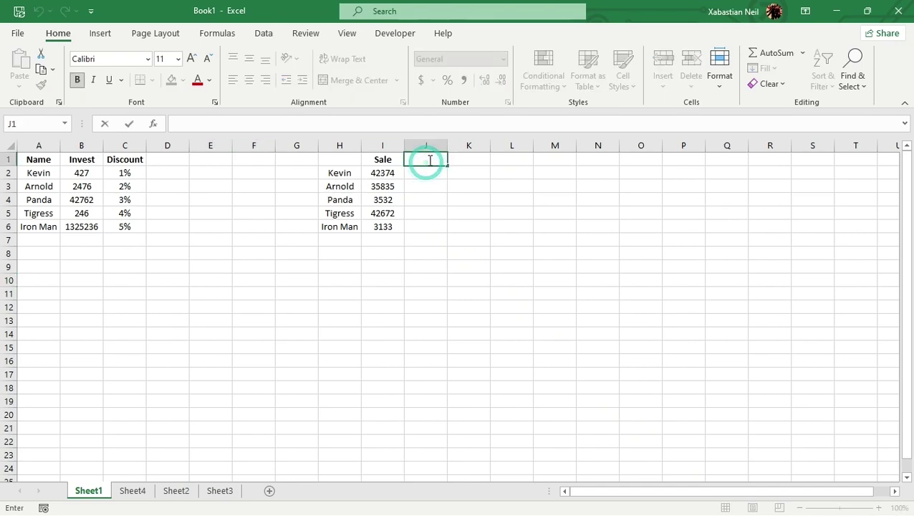
type("Disc")
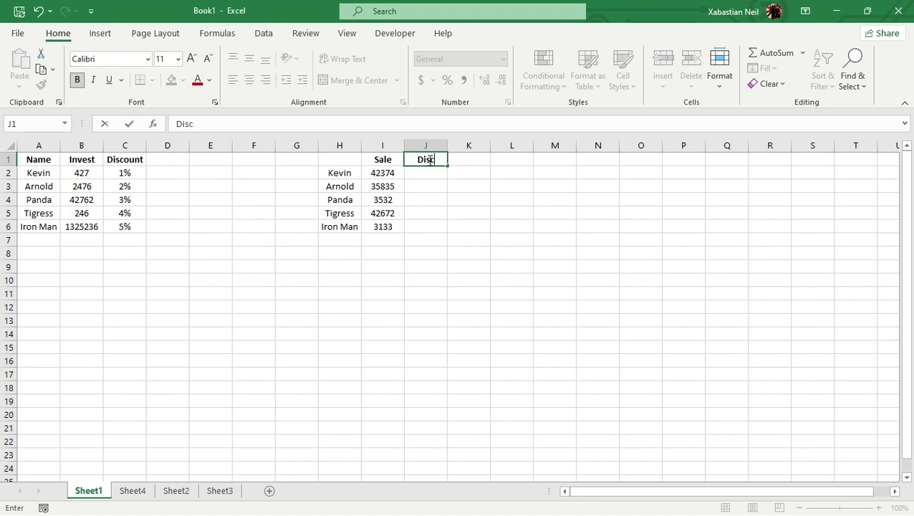
type("ount")
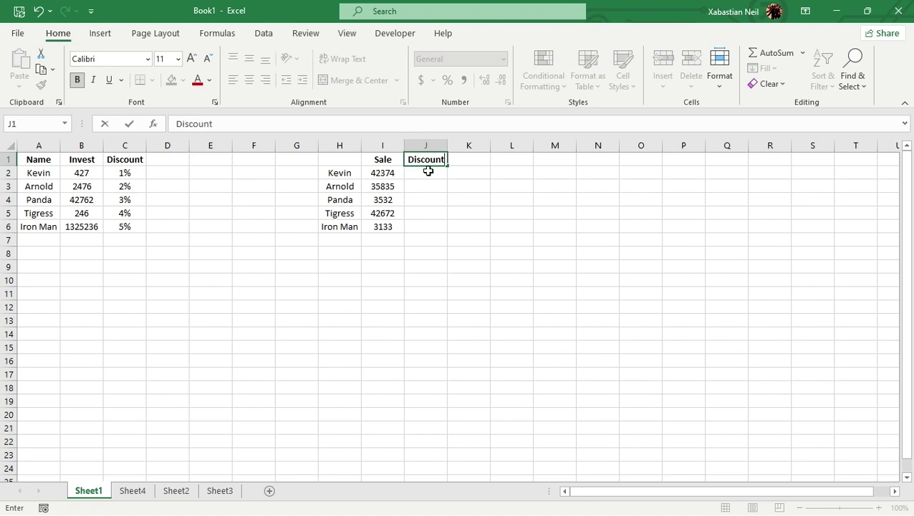
- Start a formula in J2 with =INDEX(C2:$C$6), using the first table's discount percentages as the array
double_click(426, 172)
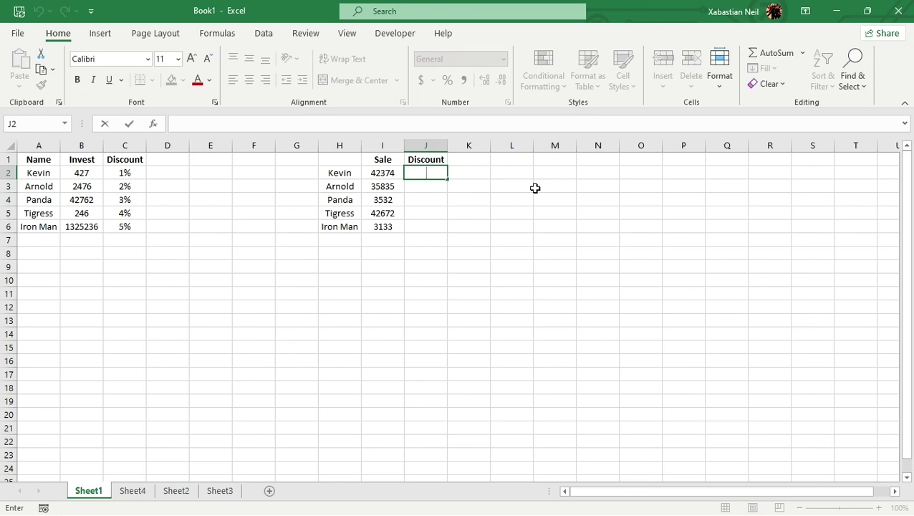
type("=inde")
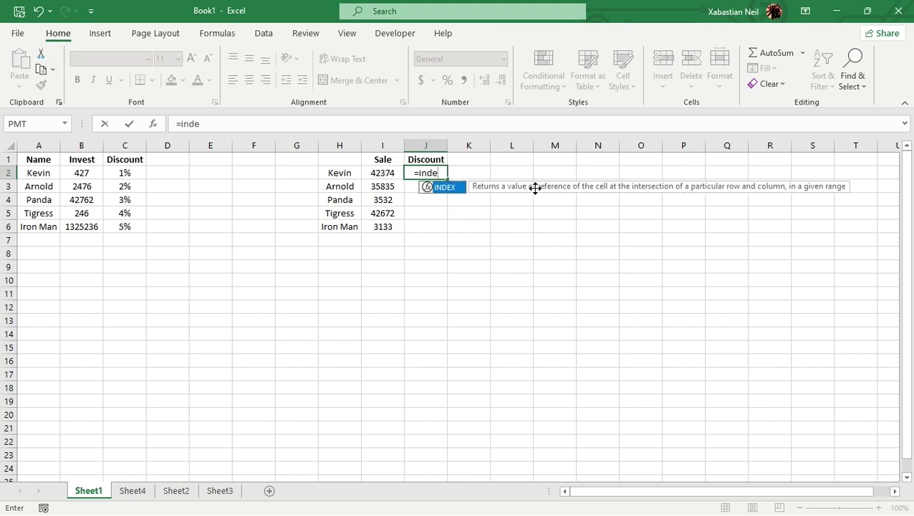
type("x")
key("Tab")
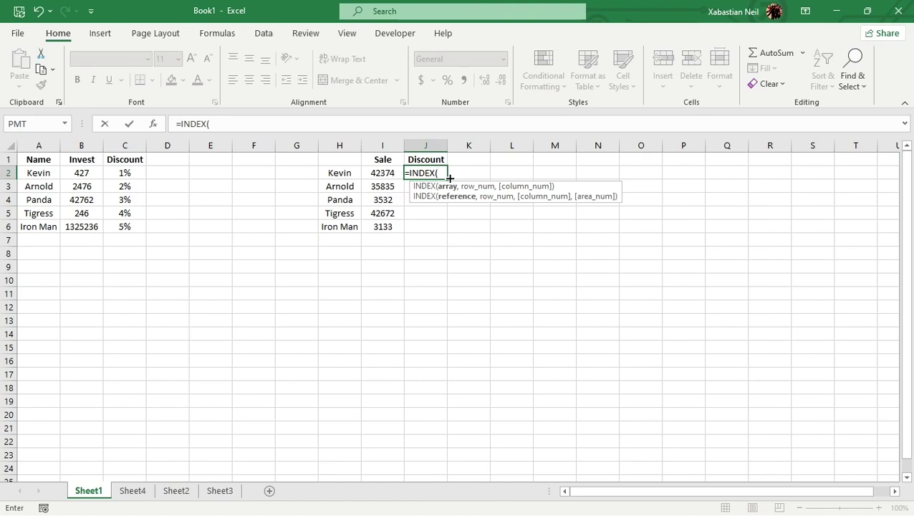
left_click_drag(135, 175, 133, 225)
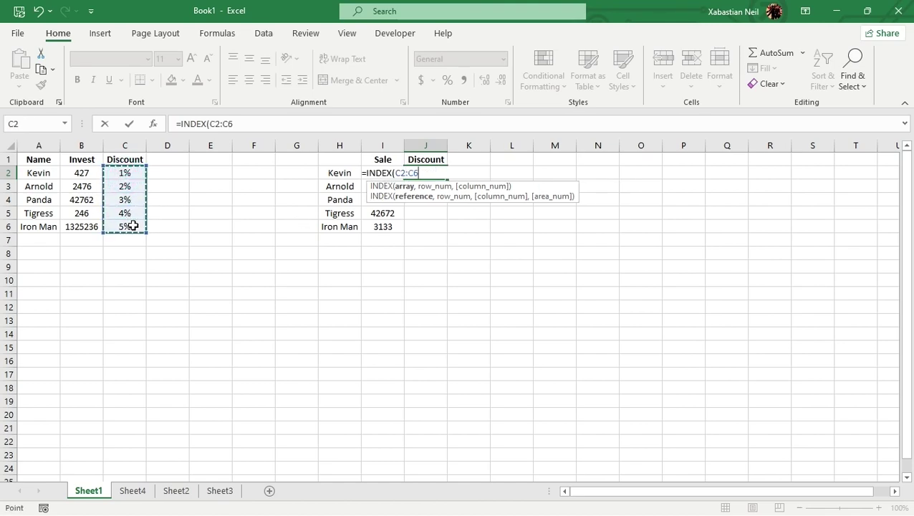
type(")")
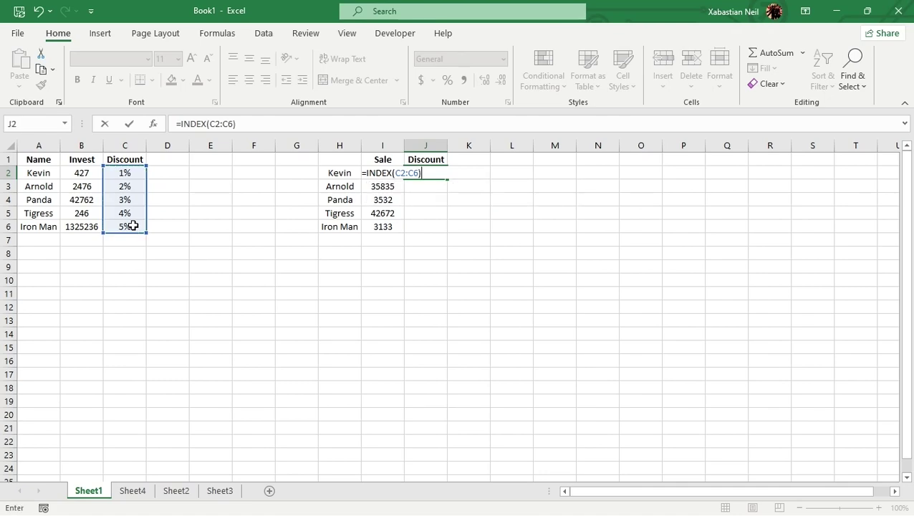
key("BackSpace")
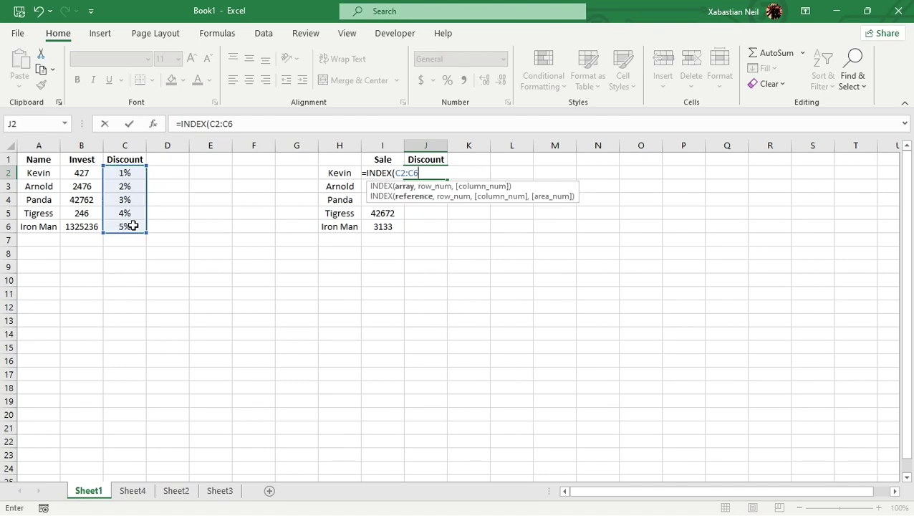
key("F4")
type("),")
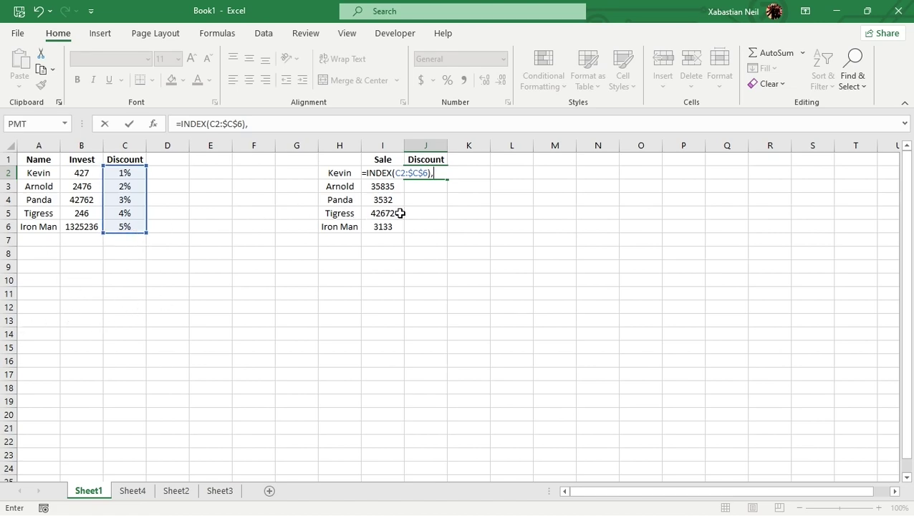
- Add a MATCH function after the INDEX part of the J2 formula
left_click(440, 178)
type("M")
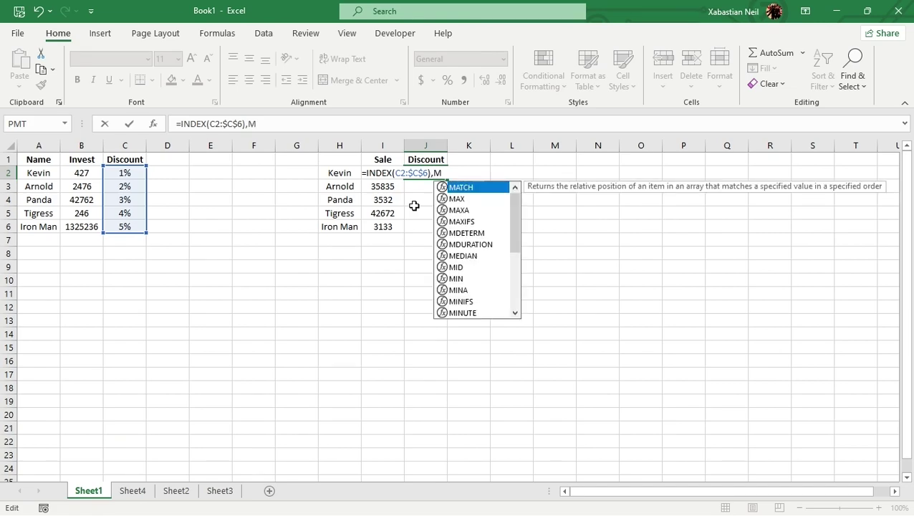
key("Tab")
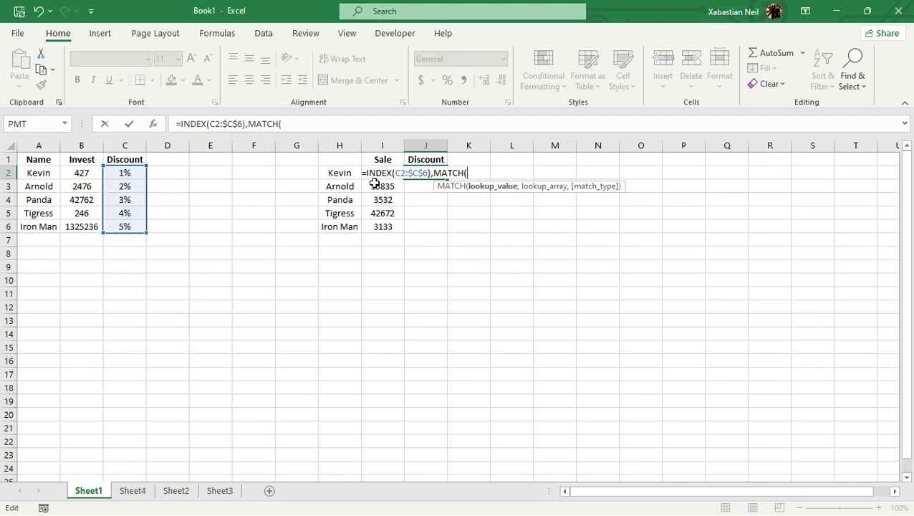
type("I")
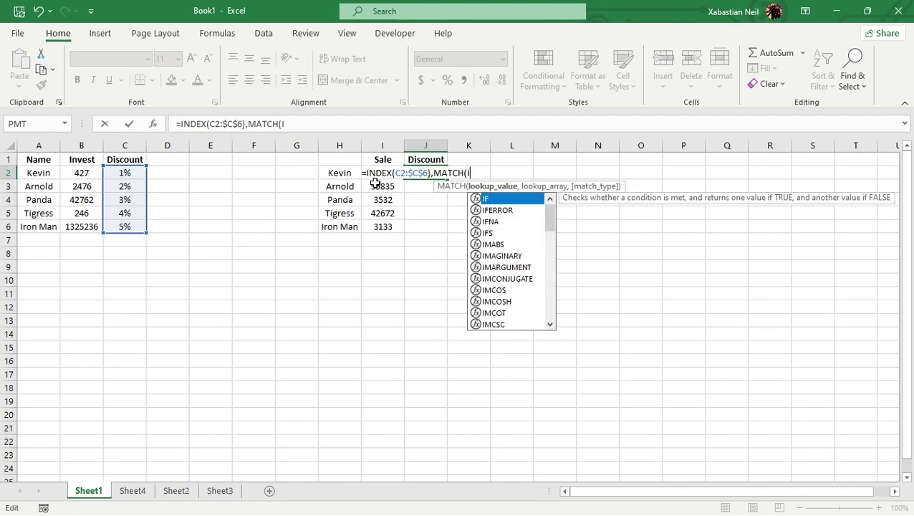
type("2")
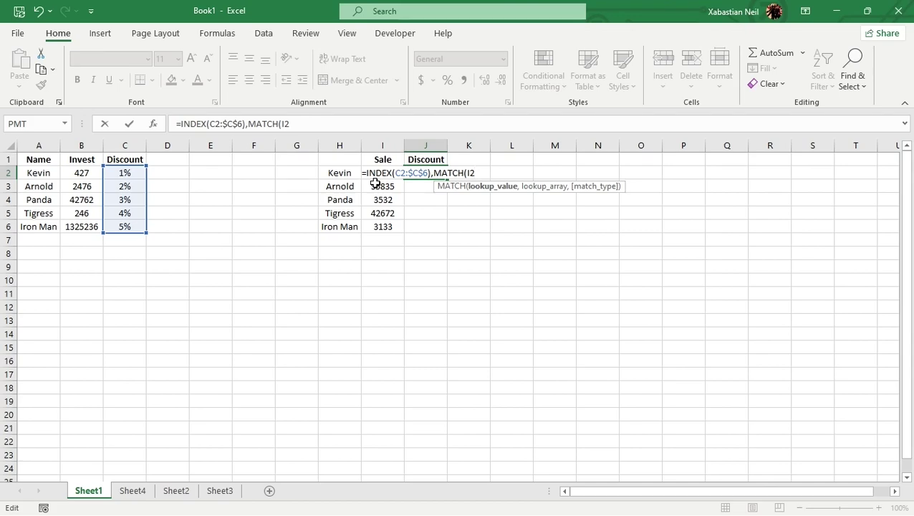
type(",")
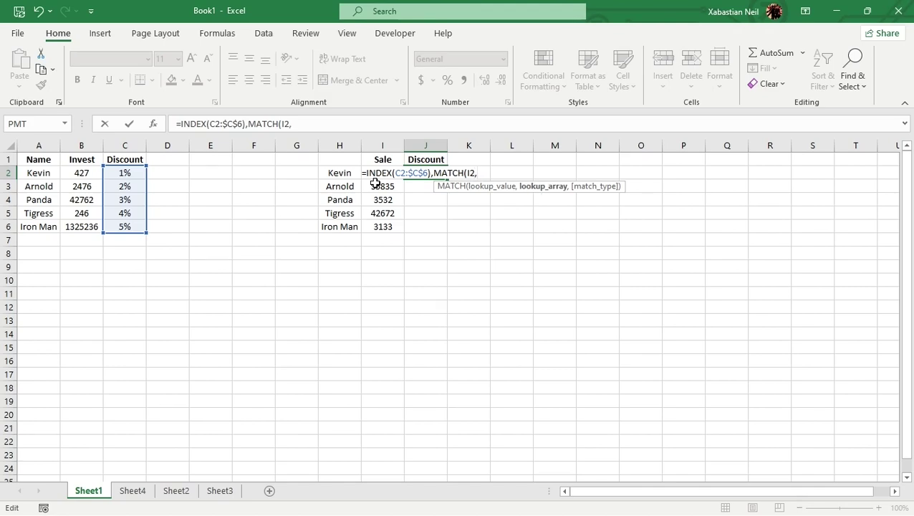
key("BackSpace")
key("BackSpace")
key("BackSpace")
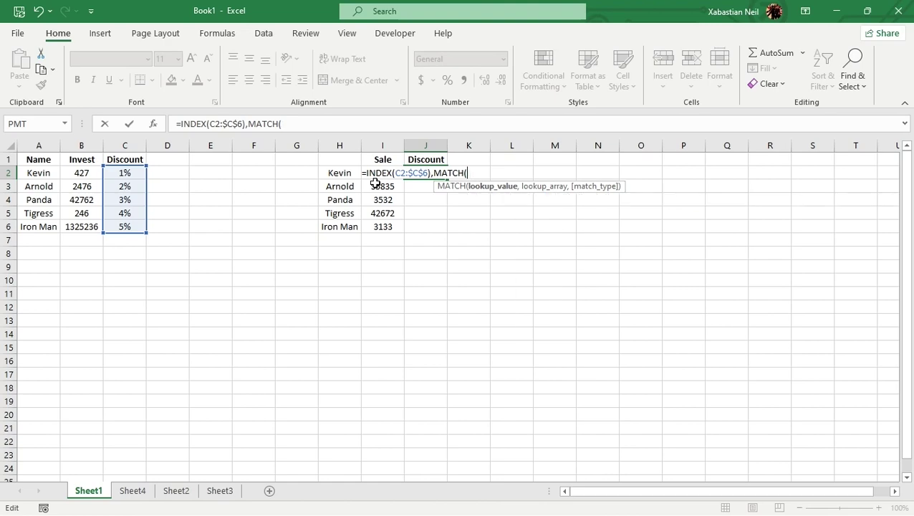
- Complete the MATCH function with lookup value I2, the absolute Invest range $B$2:$B$6 and match type 1
type("I")
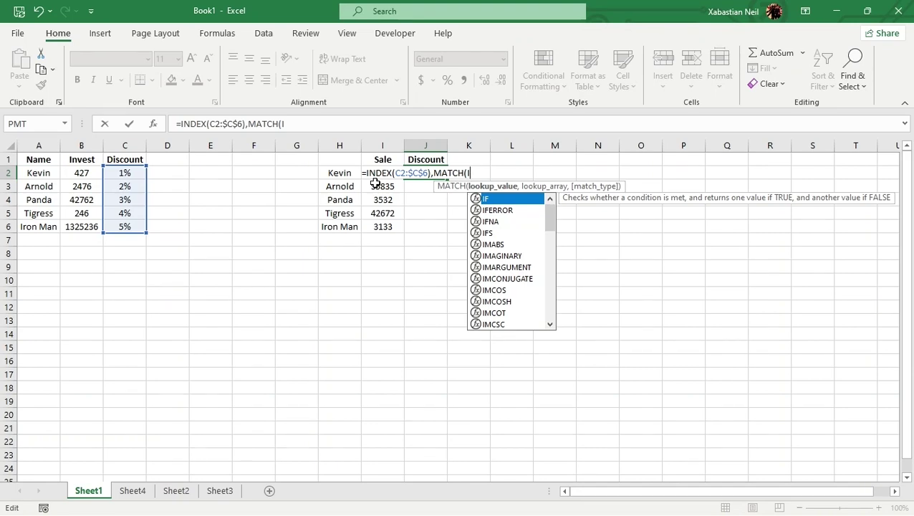
type("2")
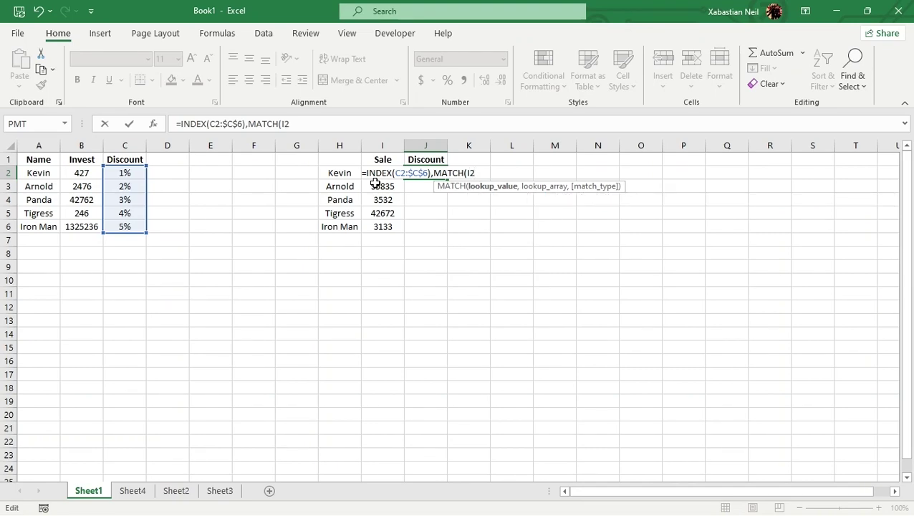
type(",")
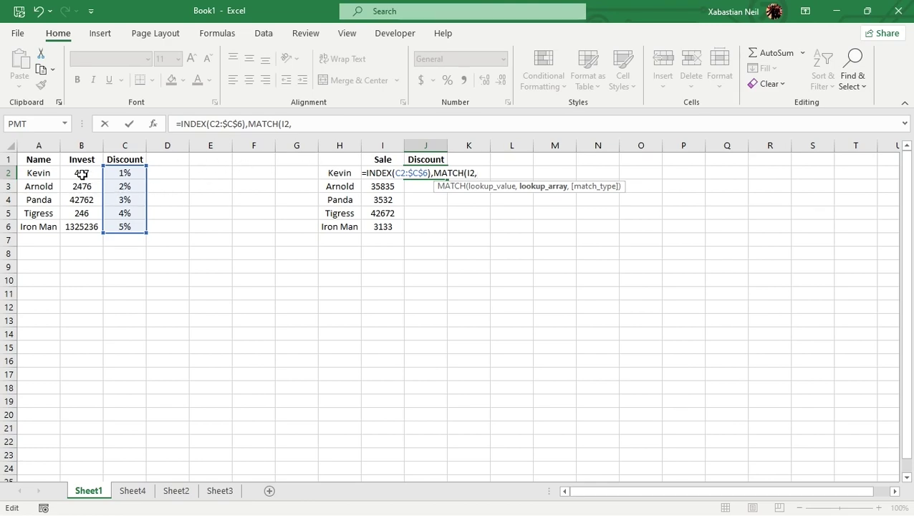
left_click_drag(82, 174, 74, 227)
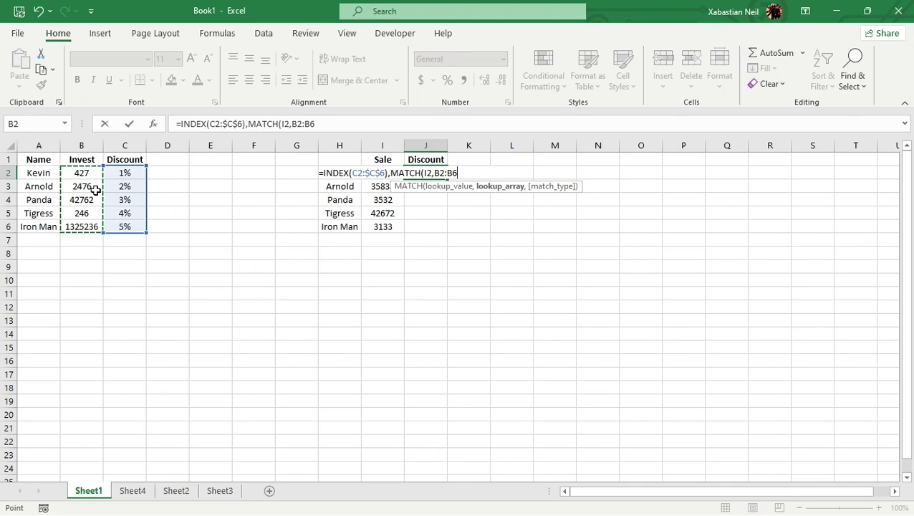
key("F4")
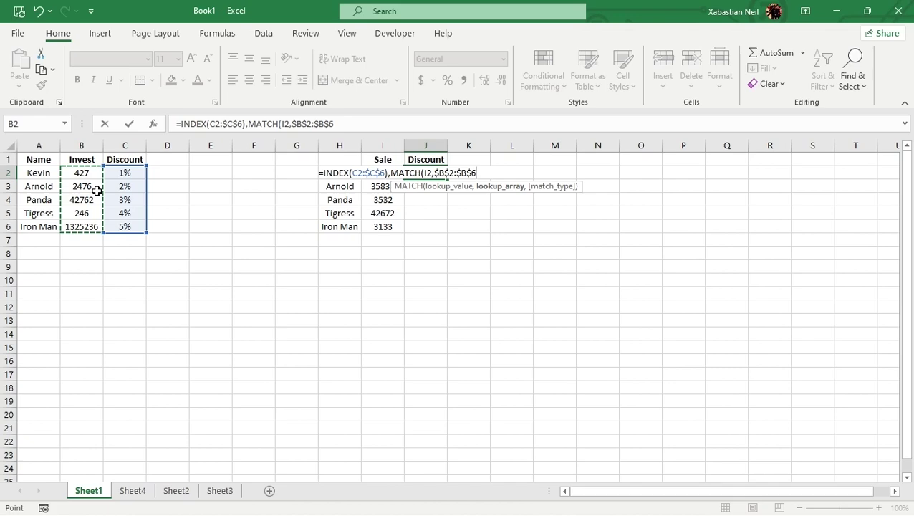
type(",")
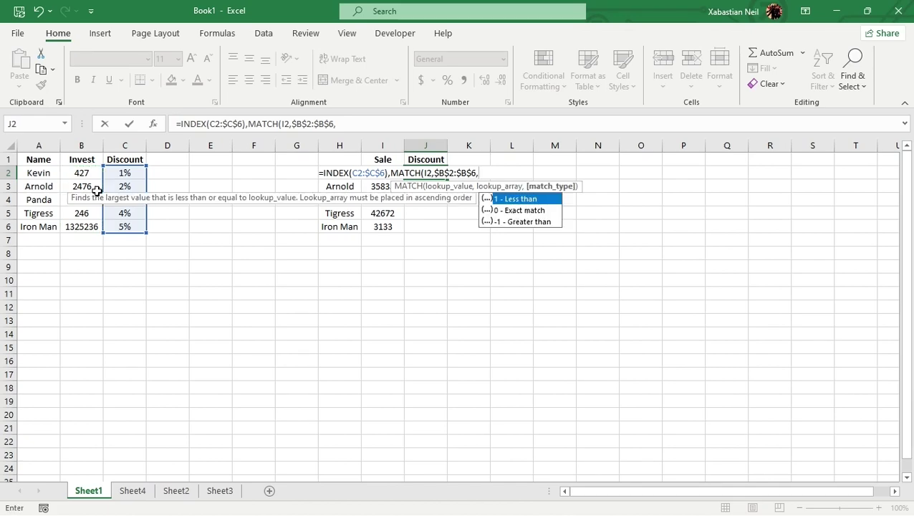
type("1")
key("Escape")
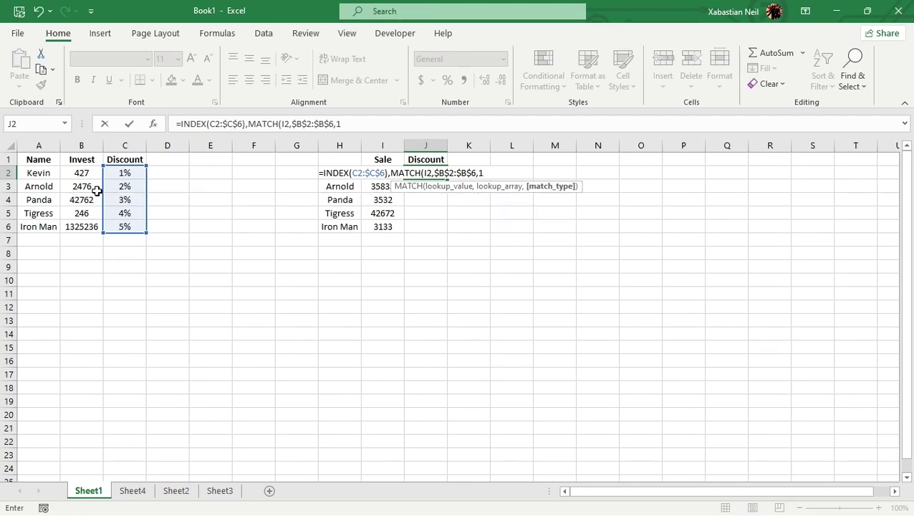
type(")")
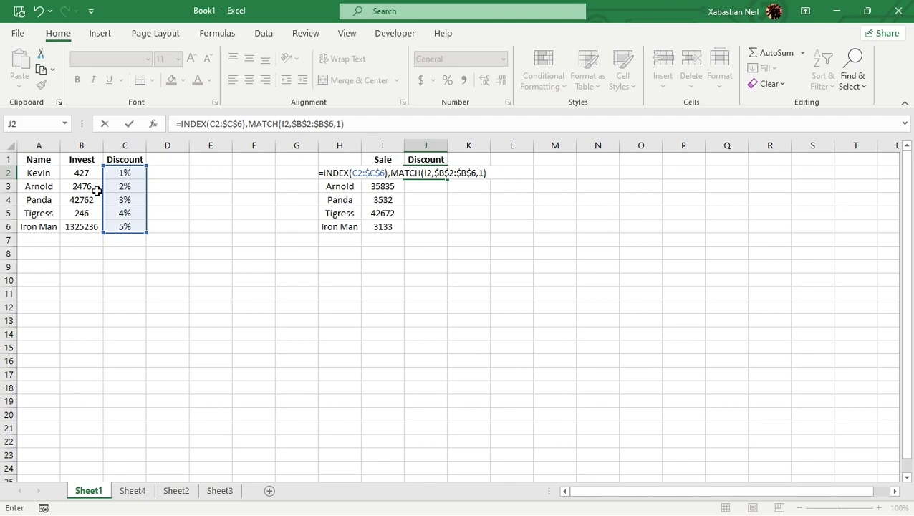
- Append a VLOOKUP function after the MATCH part of the J2 formula, separated by two commas
type(",")
type(")")
key("BackSpace")
key("BackSpace")
type("Vloo")
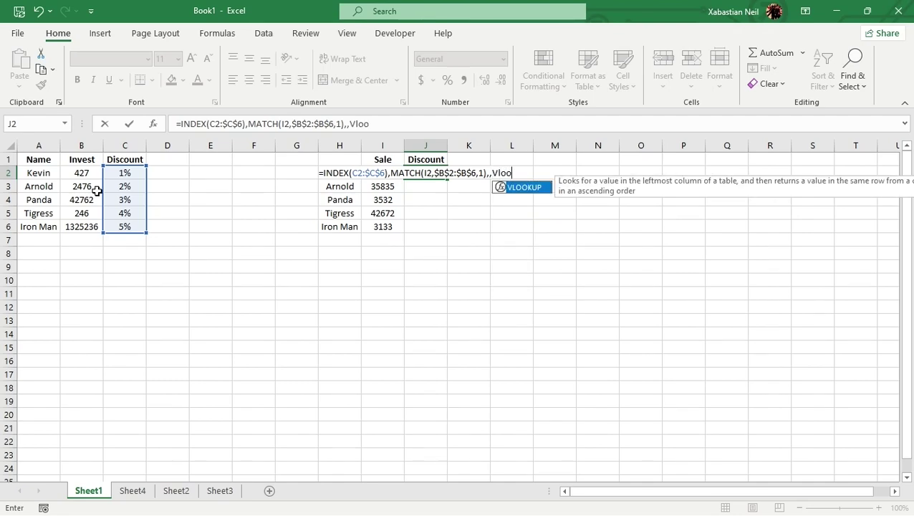
key("Tab")
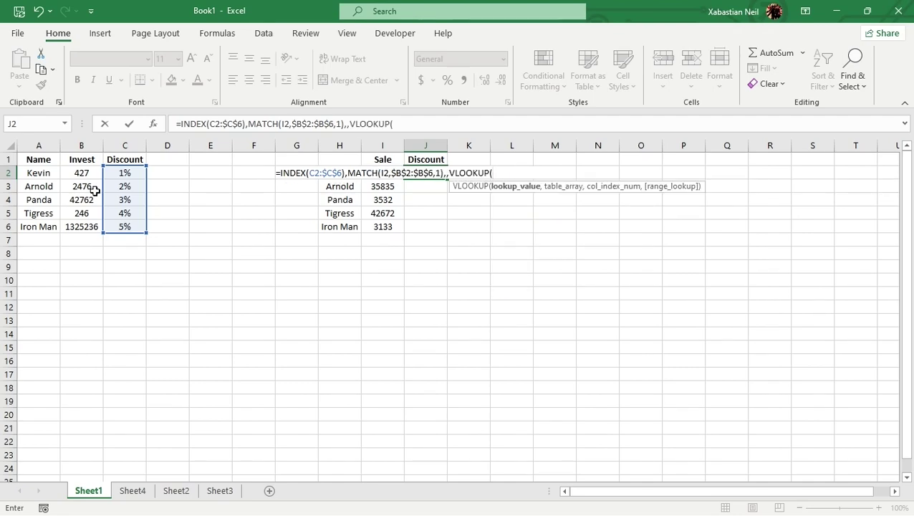
- Fill in the VLOOKUP arguments with A2:A6, 0, 0 and FALSE, close the function and try to commit the J2 formula
left_click_drag(38, 173, 46, 228)
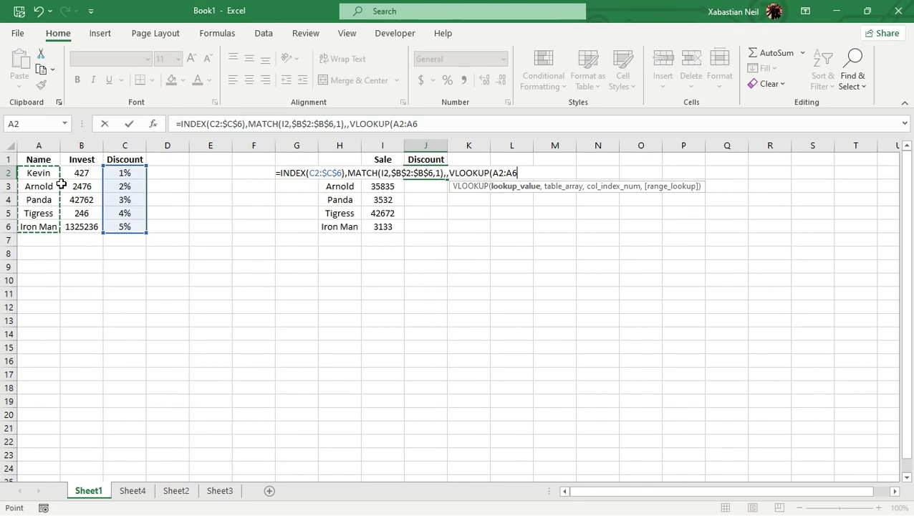
type(",")
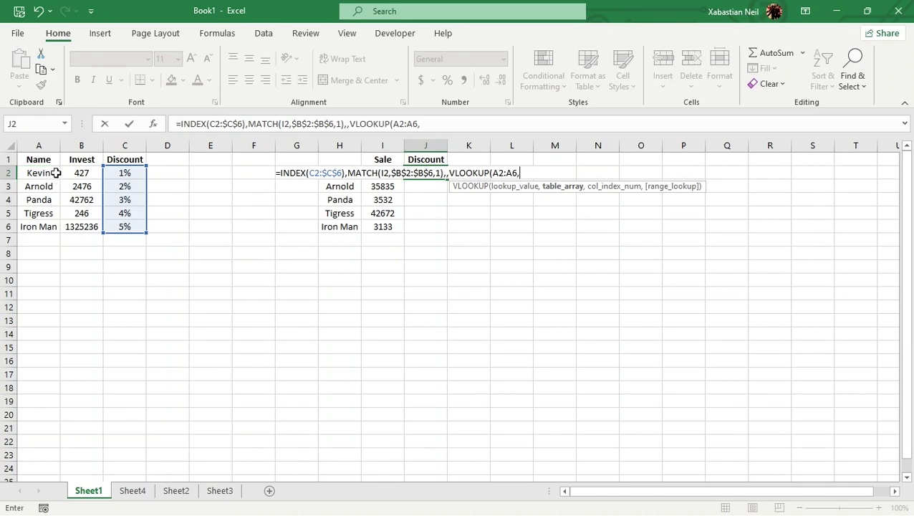
type("0")
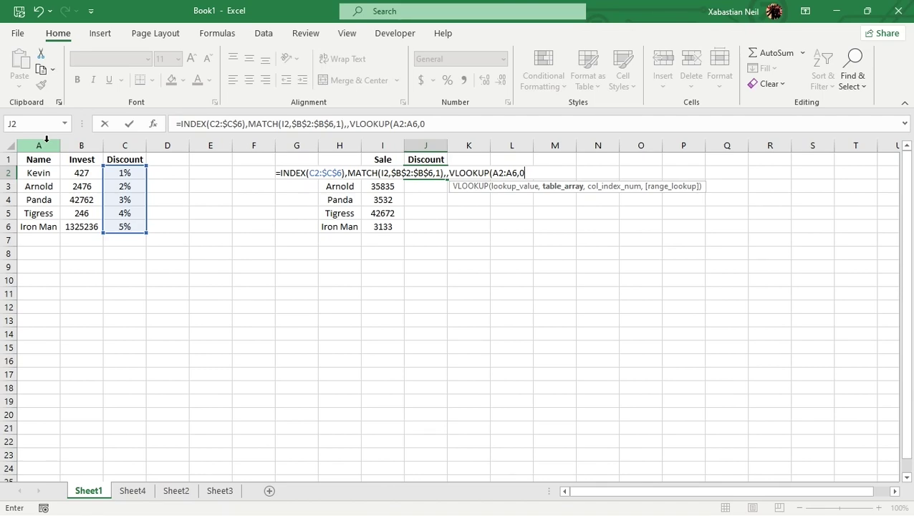
type(",0")
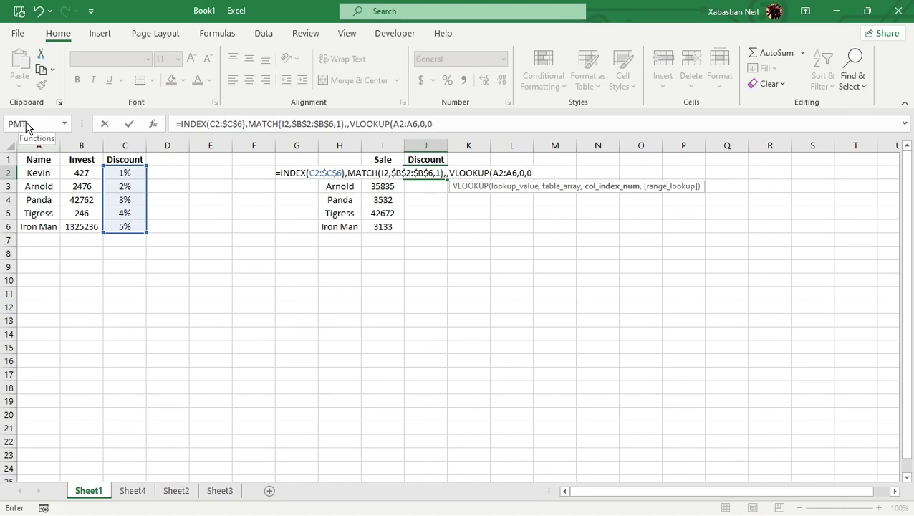
type(",")
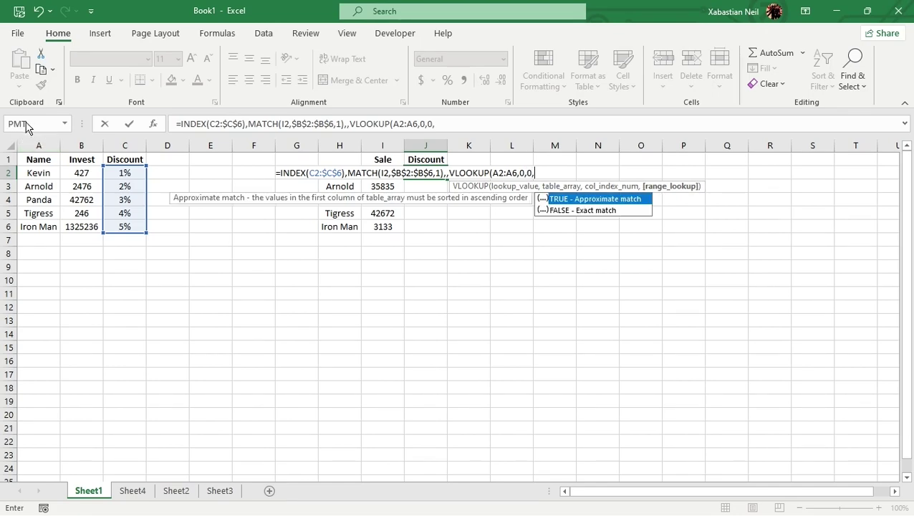
double_click(593, 210)
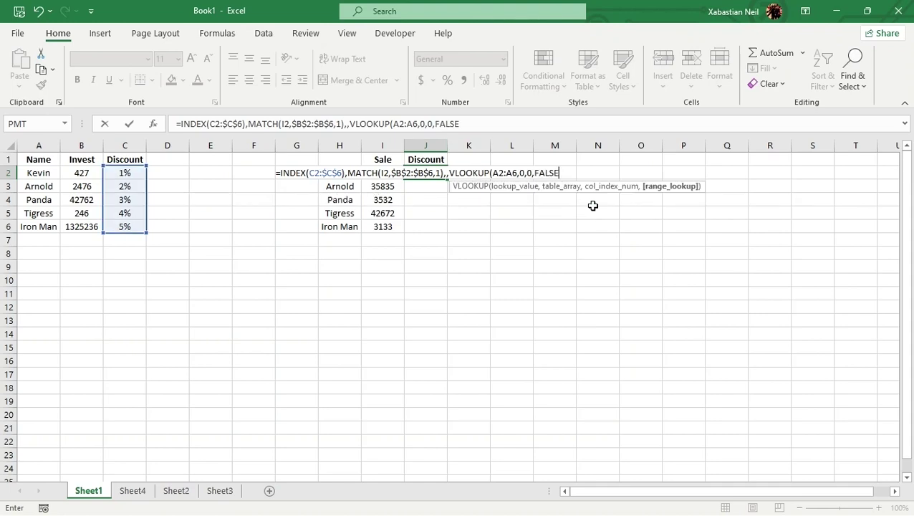
type(")")
key("Return")
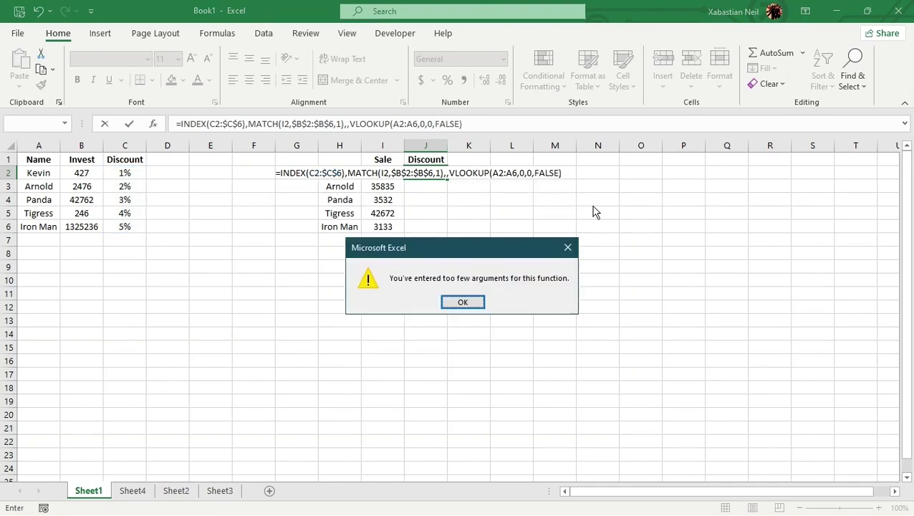
left_click(483, 302)
left_click(467, 270)
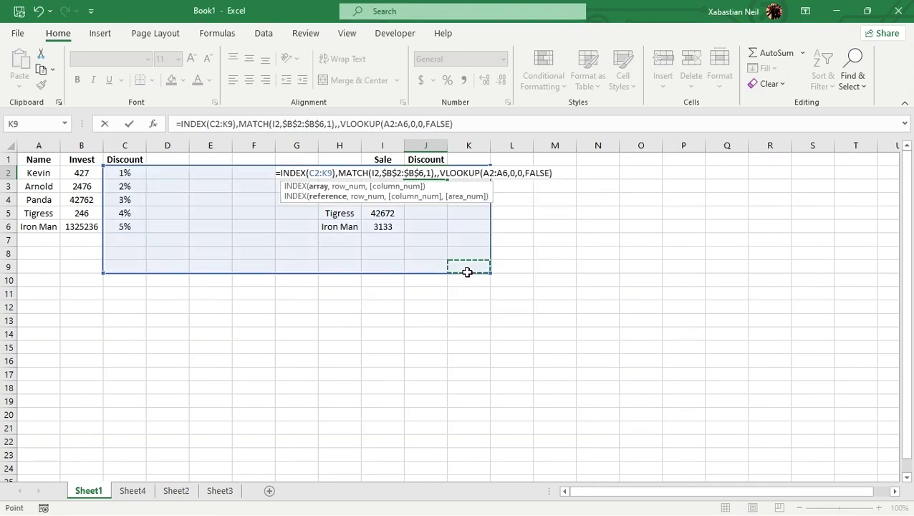
- Remove the VLOOKUP function and its two leading commas from the J2 formula and try to commit it
left_click(551, 210)
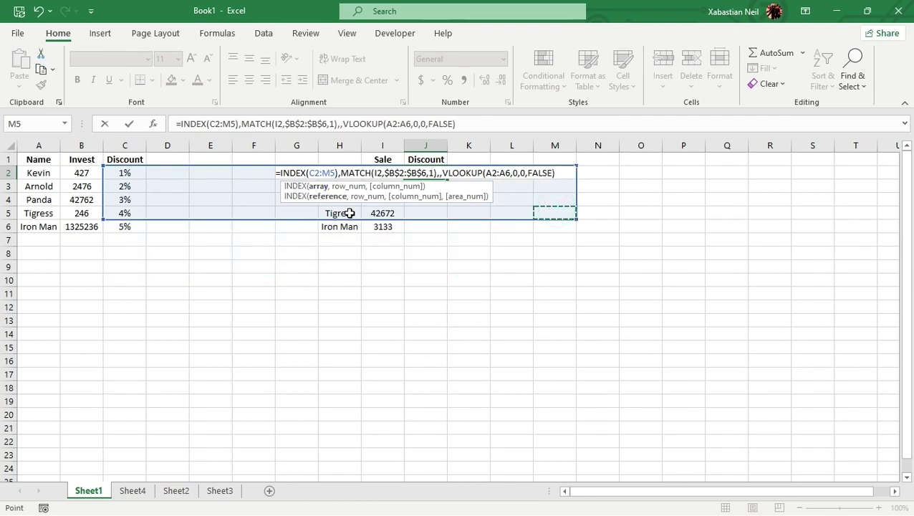
key("BackSpace")
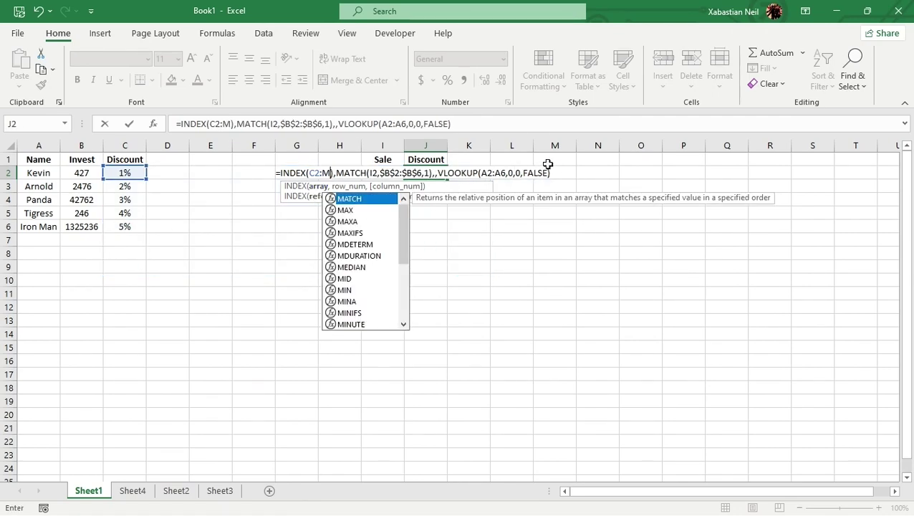
left_click_drag(550, 173, 431, 176)
type("V")
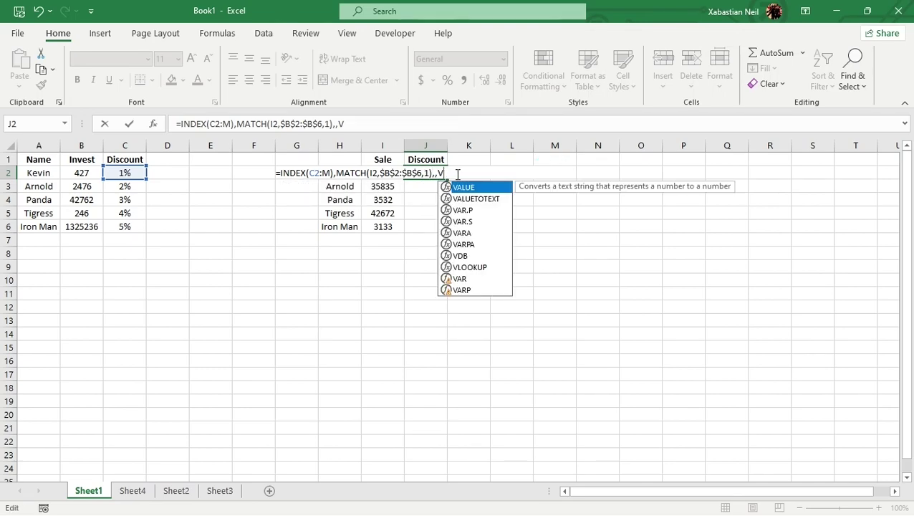
key("BackSpace")
key("BackSpace")
key("Return")
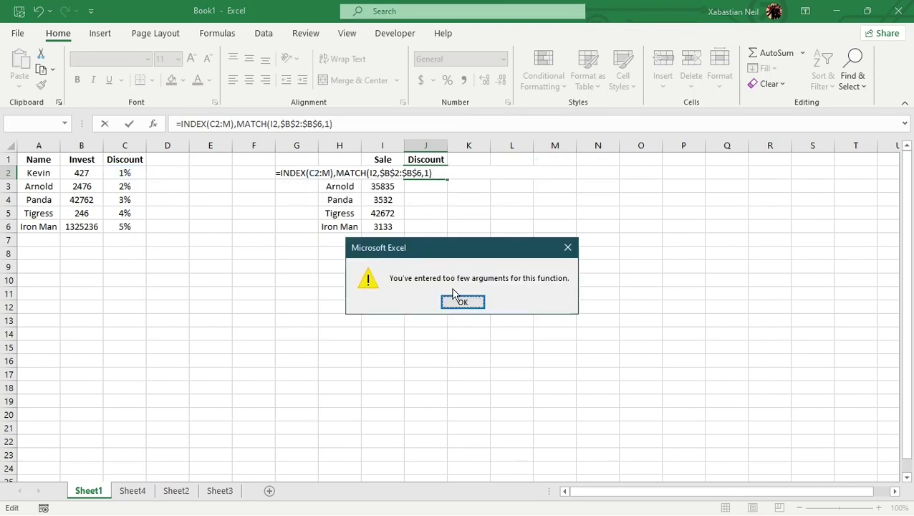
left_click(462, 302)
key("BackSpace")
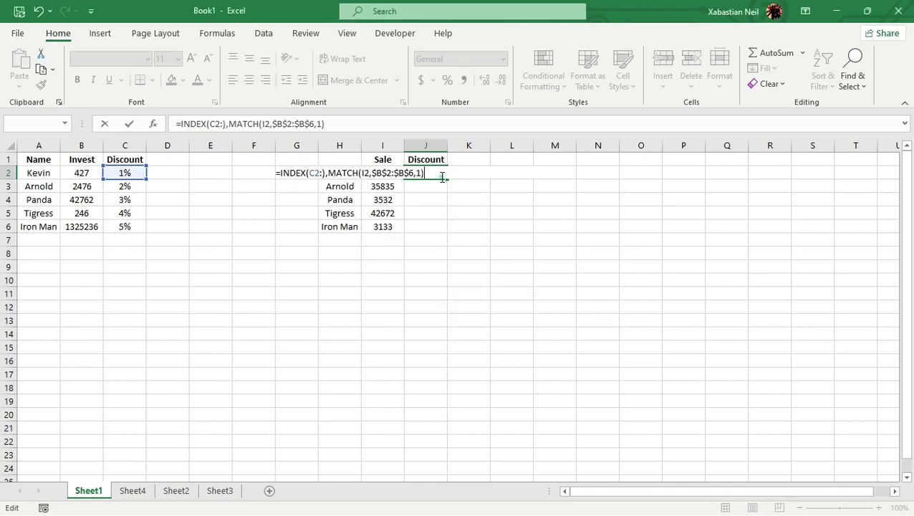
left_click(440, 179)
left_click(38, 10)
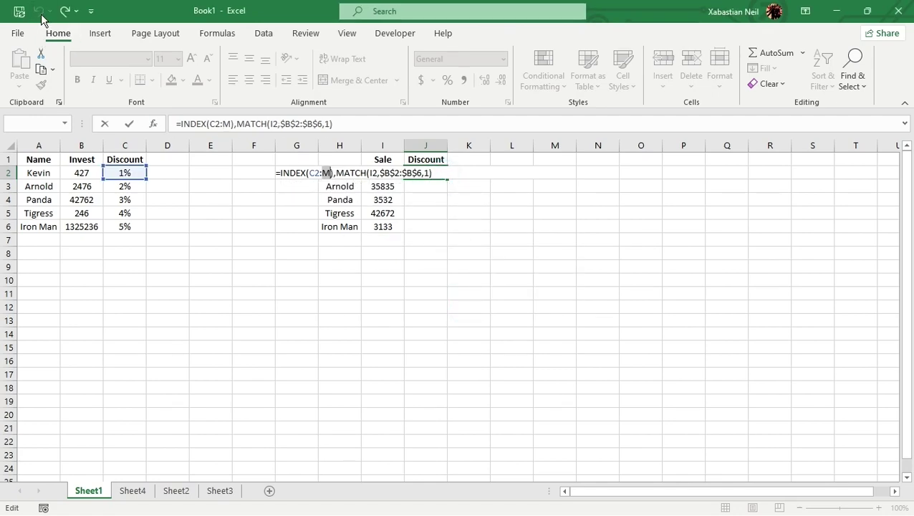
- Delete the MATCH function and the INDEX range from the J2 formula, leaving only =INDEX( open for new arguments
left_click_drag(439, 172, 341, 173)
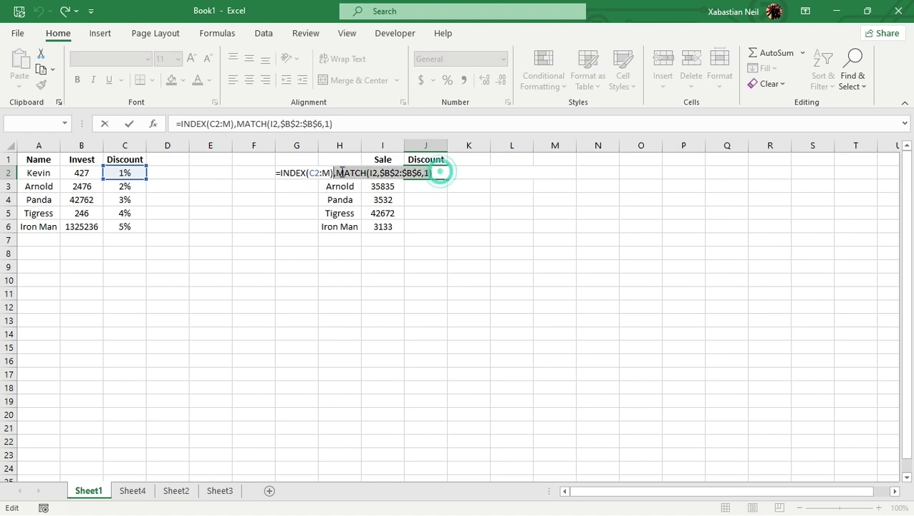
key("BackSpace")
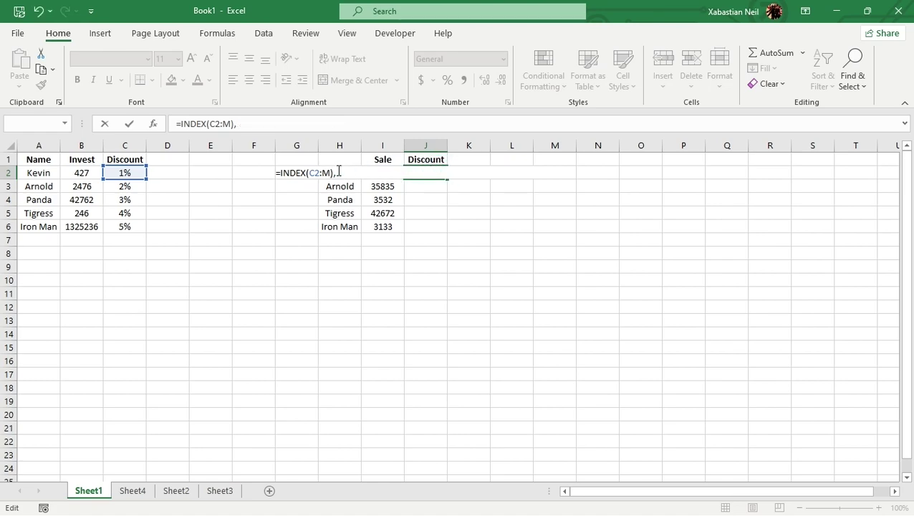
key("BackSpace")
key("BackSpace")
key("BackSpace")
key("BackSpace")
key("BackSpace")
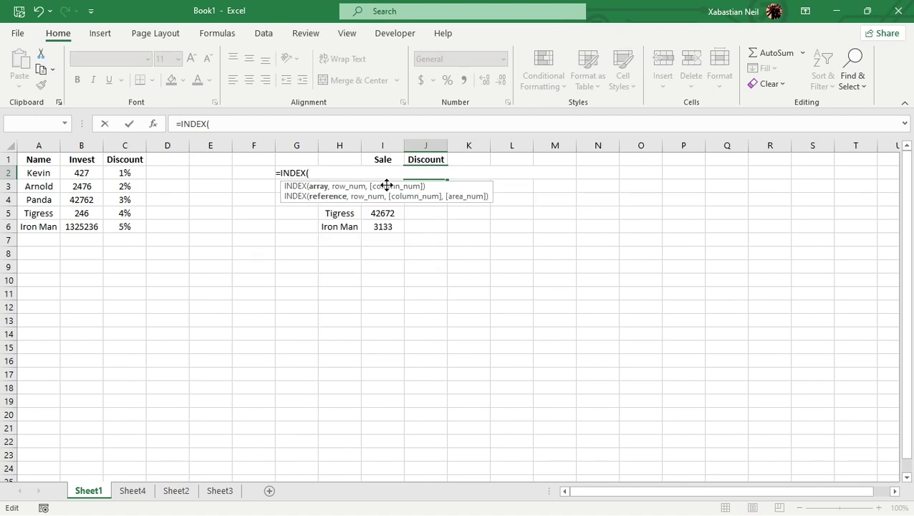
left_click_drag(126, 172, 136, 228)
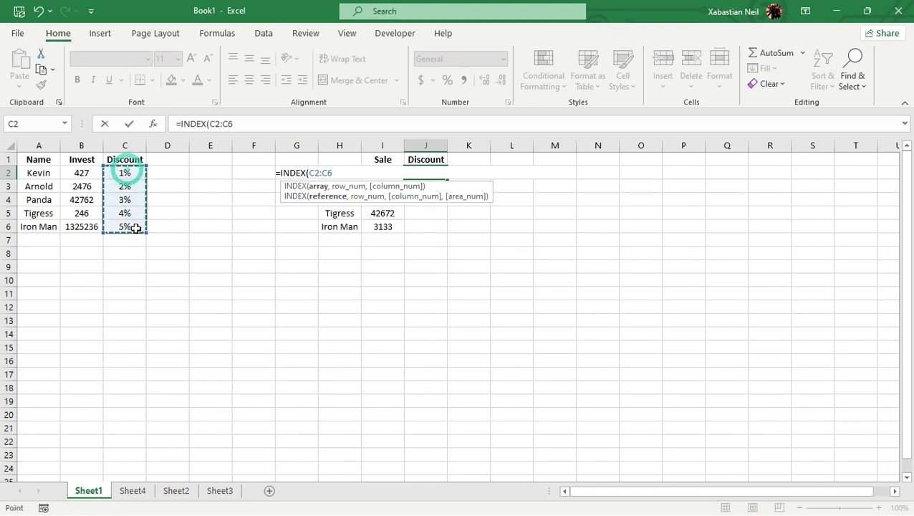
type(",")
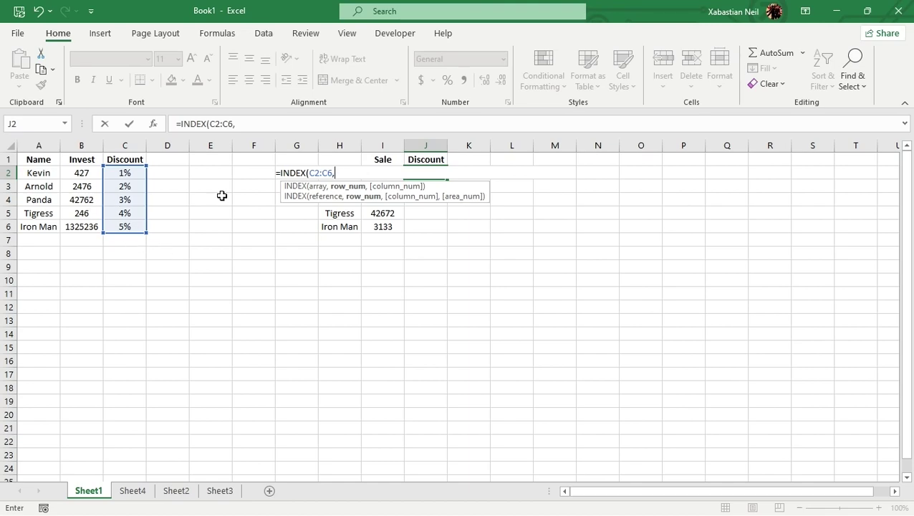
key("BackSpace")
key("BackSpace")
key("BackSpace")
key("BackSpace")
key("BackSpace")
key("BackSpace")
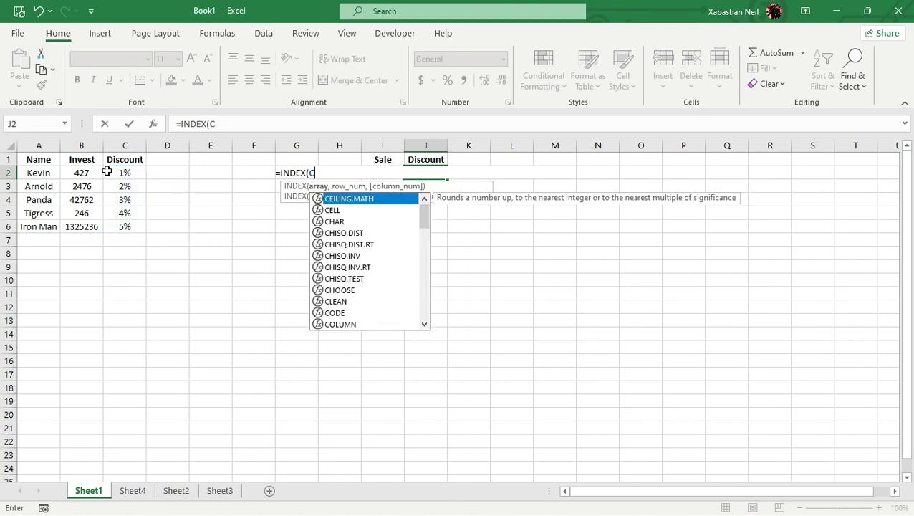
- Complete the INDEX formula in J2 with array B2:C6, row number 2 and column number 1, and commit it
left_click_drag(124, 224, 124, 224)
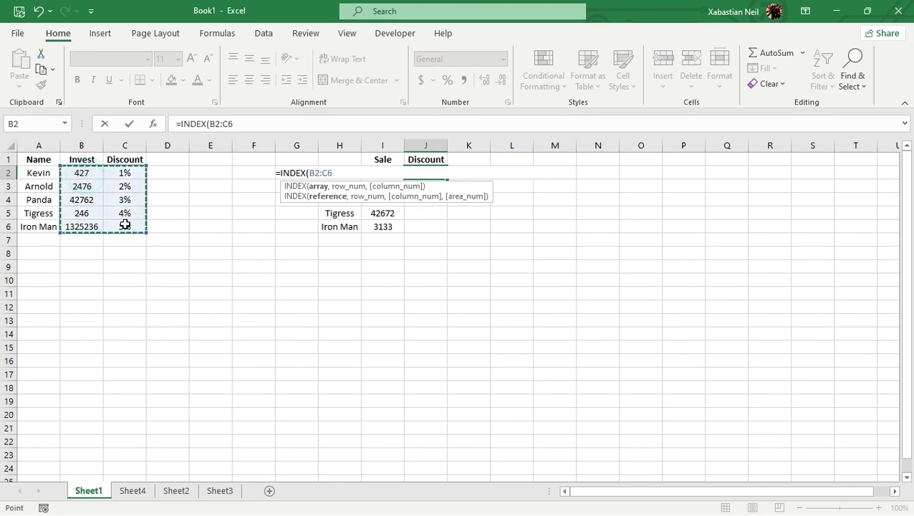
type(",")
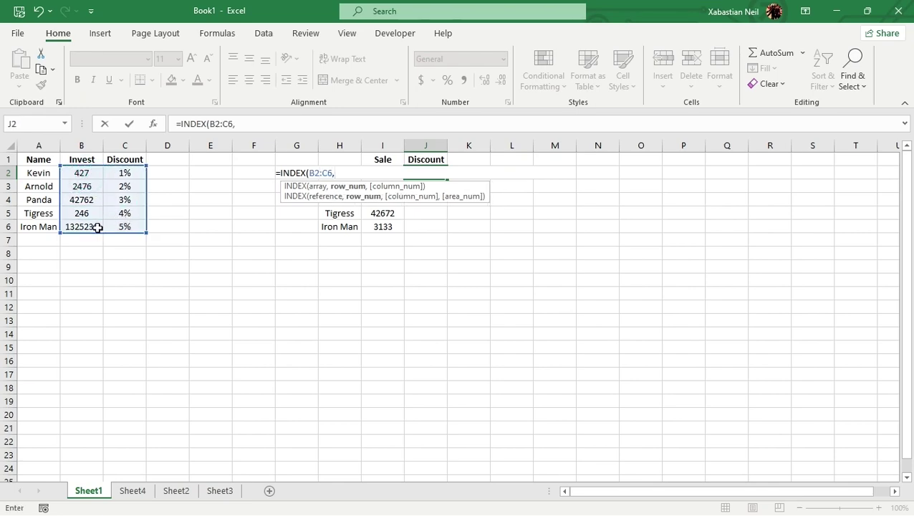
type("2,")
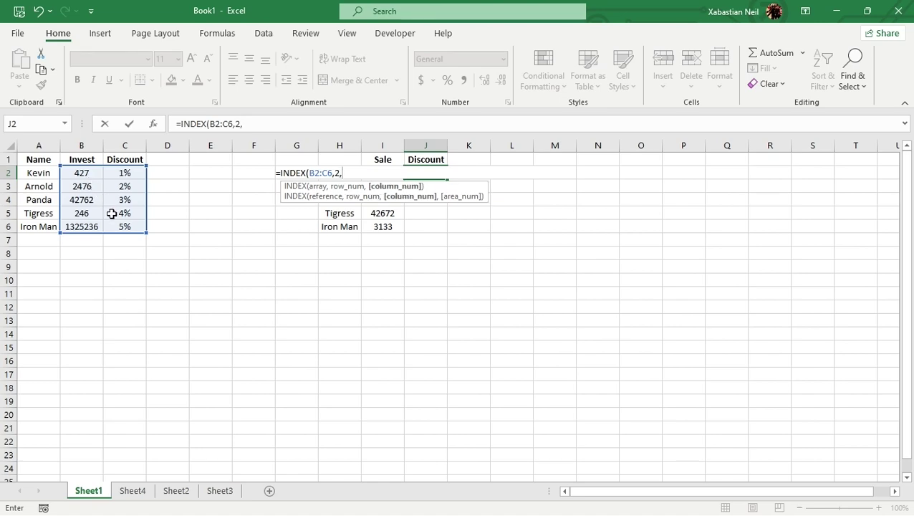
type("1)")
key("Return")
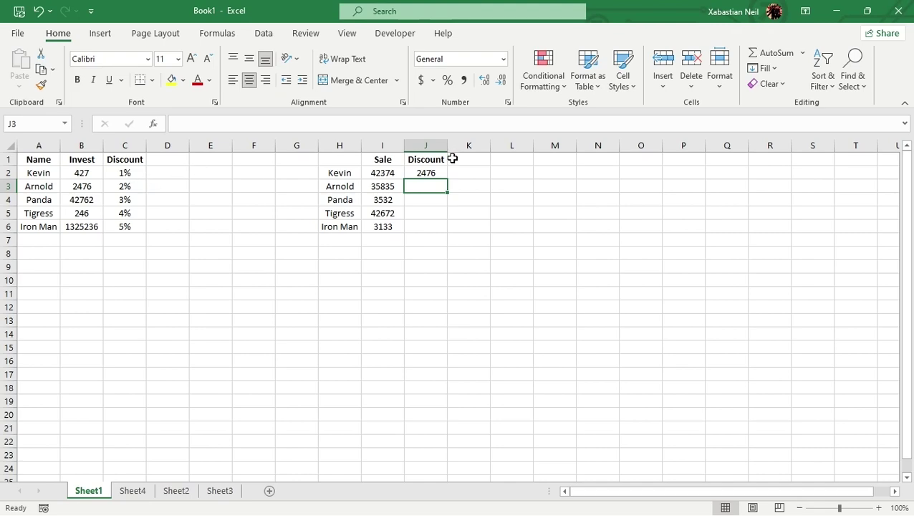
- Edit the J2 formula to remove the row and column arguments of INDEX and append a MATCH function after it
double_click(429, 173)
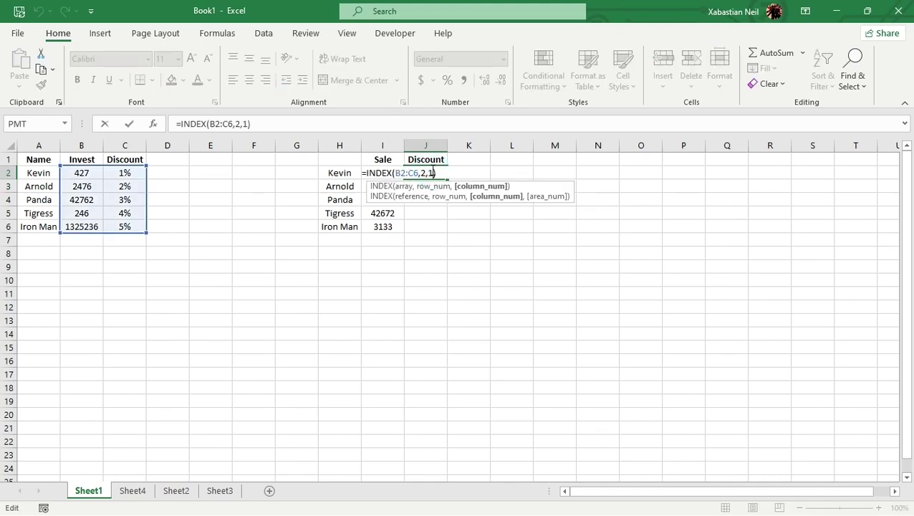
key("BackSpace")
key("BackSpace")
key("BackSpace")
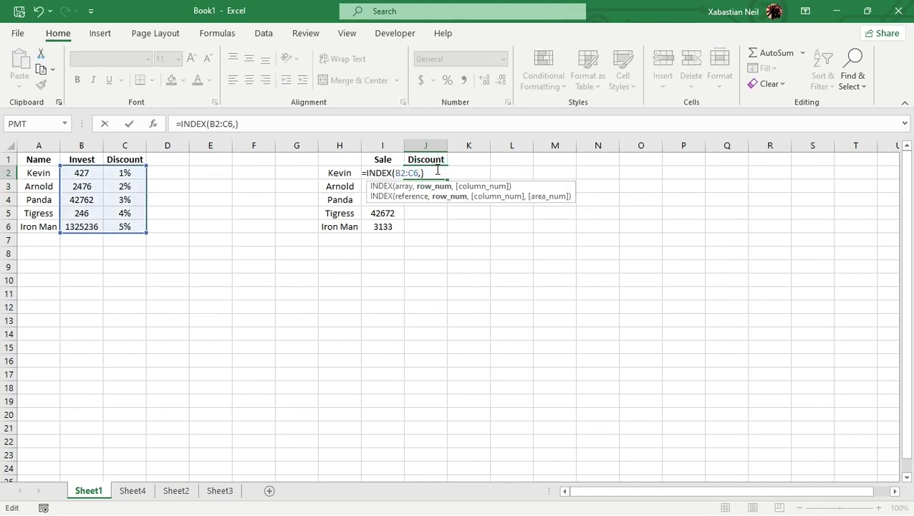
key("BackSpace")
type(")")
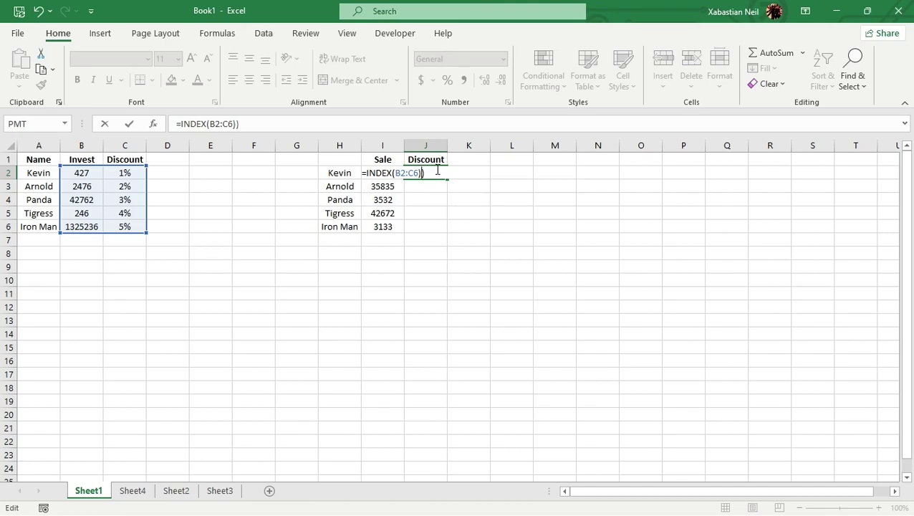
type(",")
type("ma")
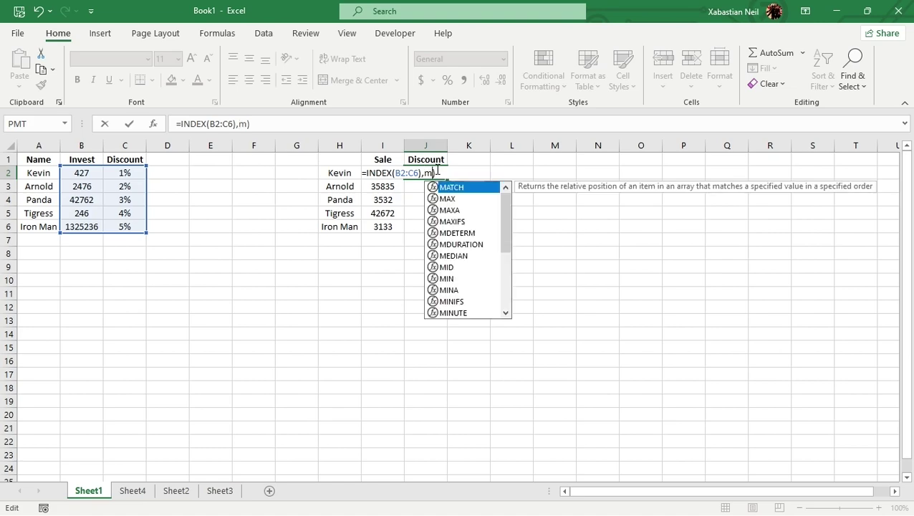
key("Tab")
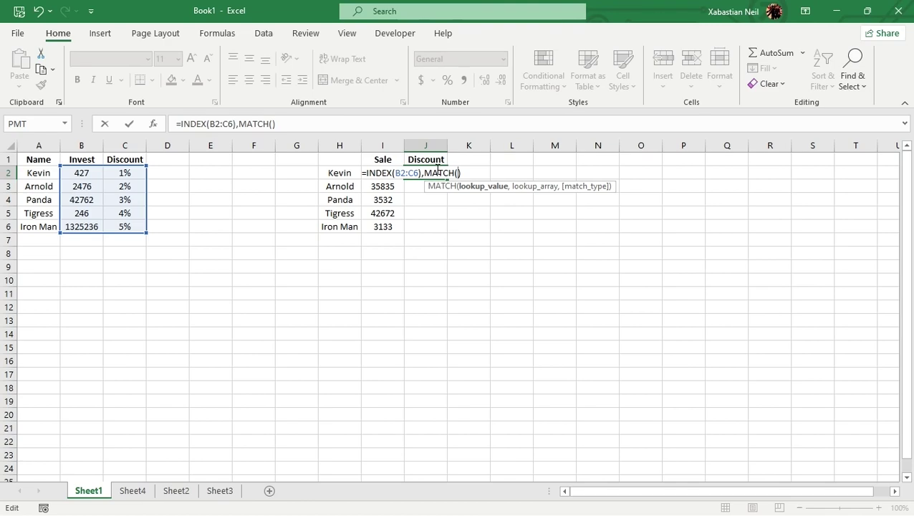
left_click(179, 491)
left_click(222, 491)
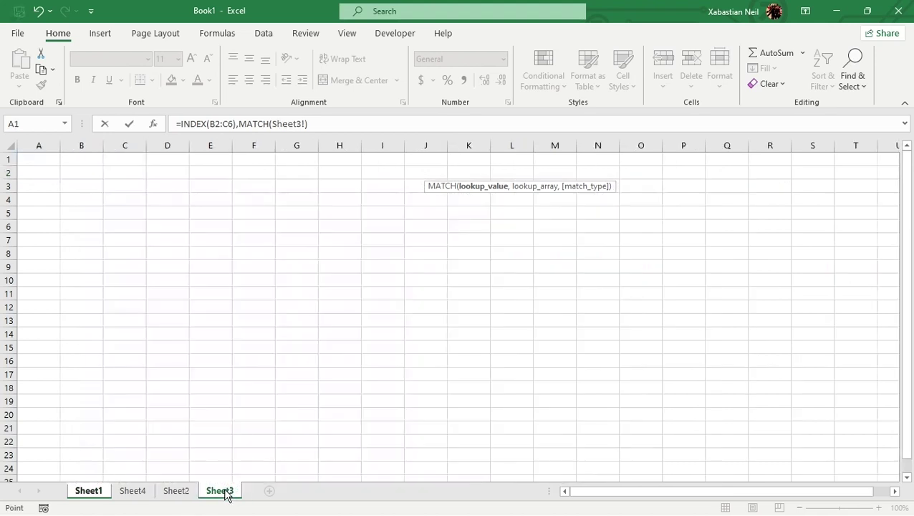
left_click(130, 493)
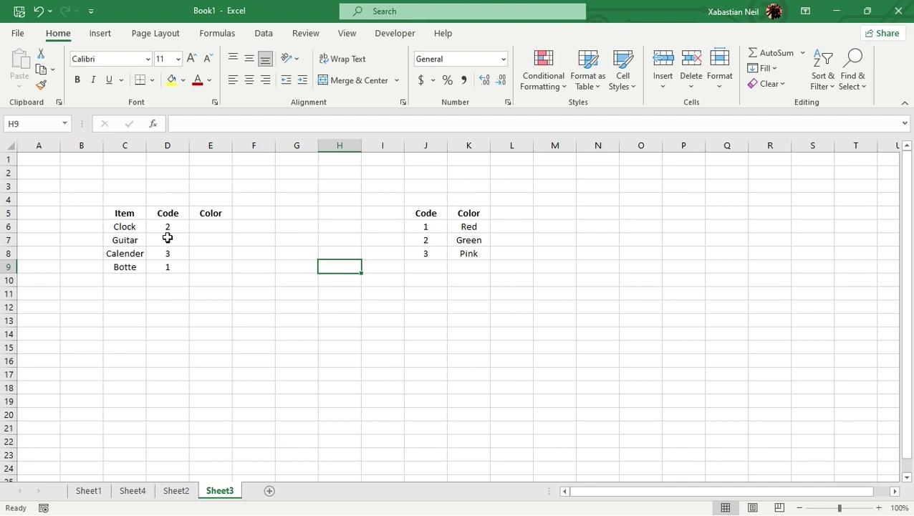
double_click(204, 226)
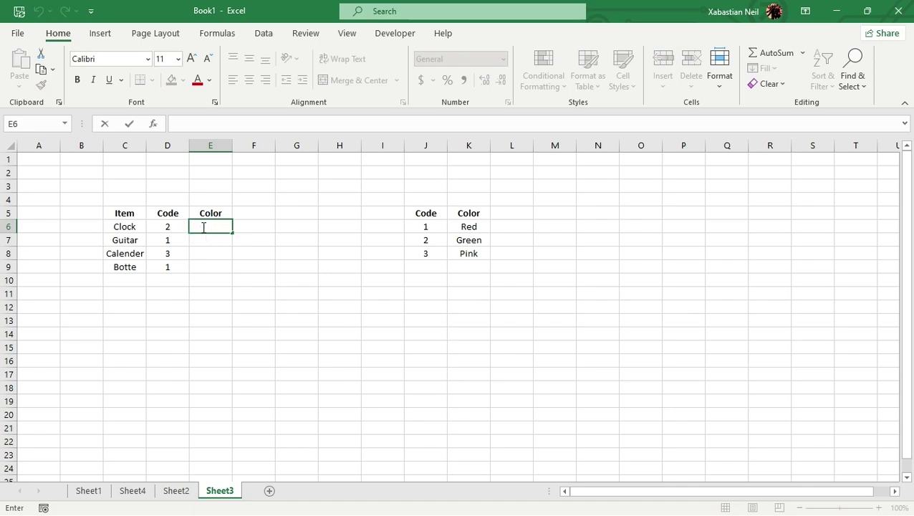
type("=")
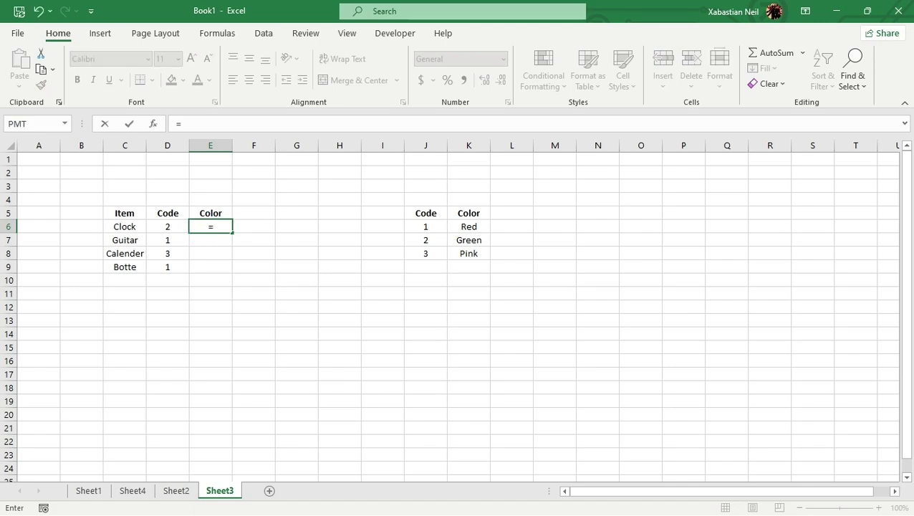
type("choose")
key("Tab")
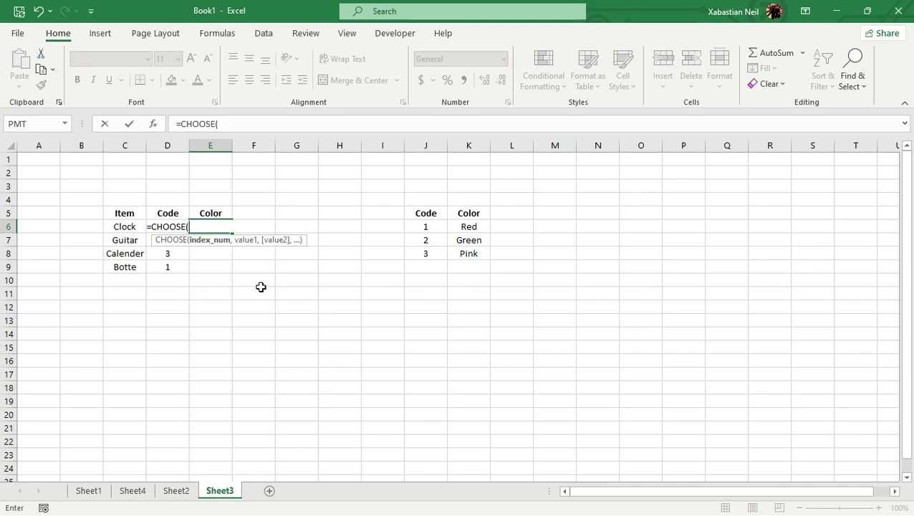
key("BackSpace")
key("BackSpace")
key("BackSpace")
key("BackSpace")
key("BackSpace")
key("BackSpace")
key("BackSpace")
key("BackSpace")
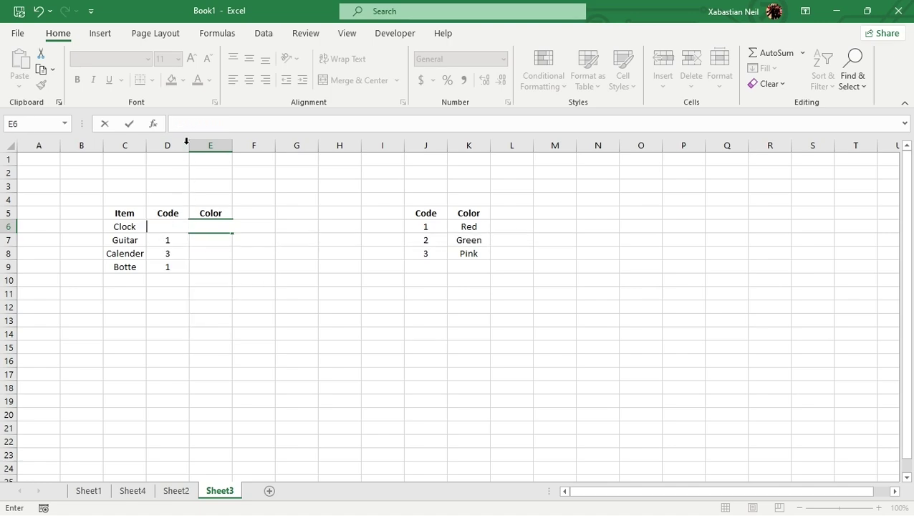
- Widen the Code column D on Sheet3 to about twice its width
left_click(261, 265)
left_click_drag(189, 149, 240, 153)
- Start a CHOOSE formula in E6 with index number 2 and the first values "Red" and "Green"
left_click(267, 225)
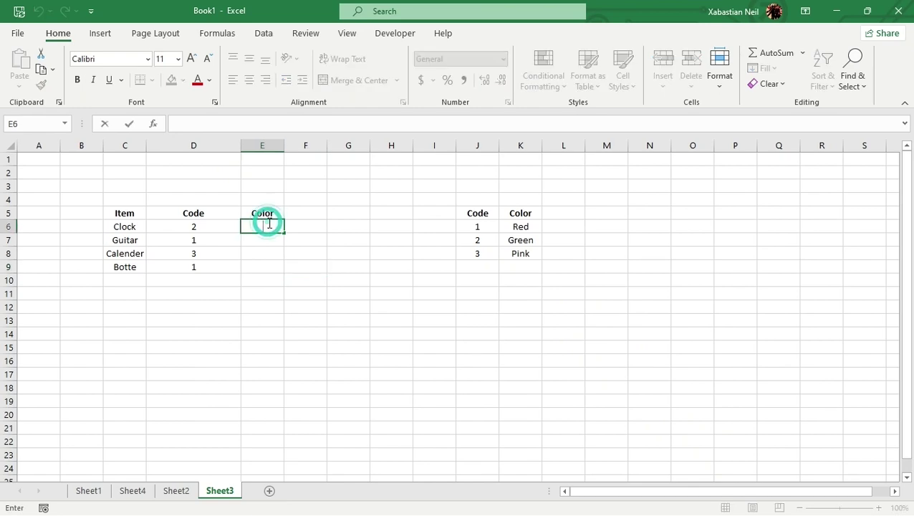
type("=choose")
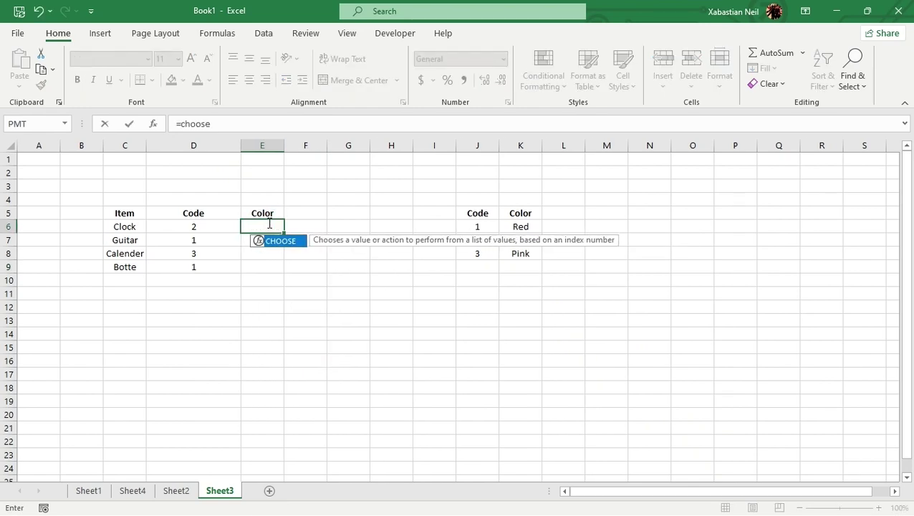
key("Tab")
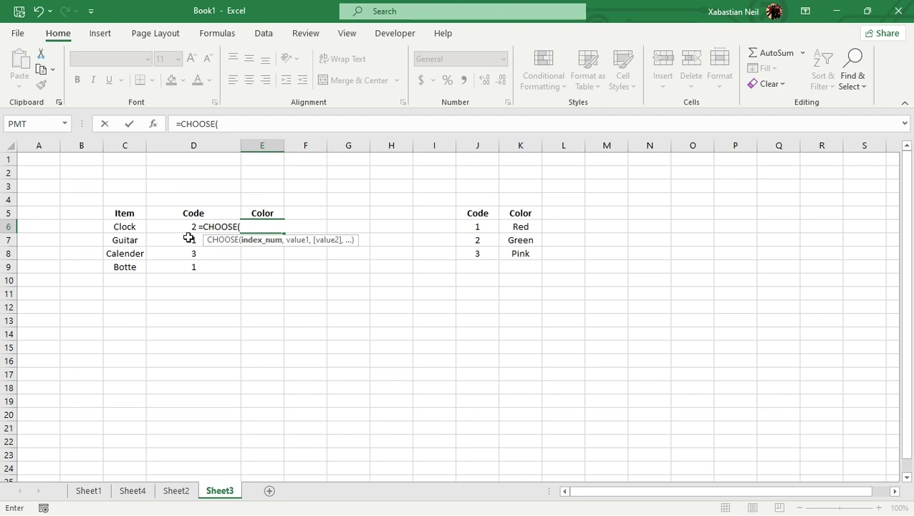
type("2,")
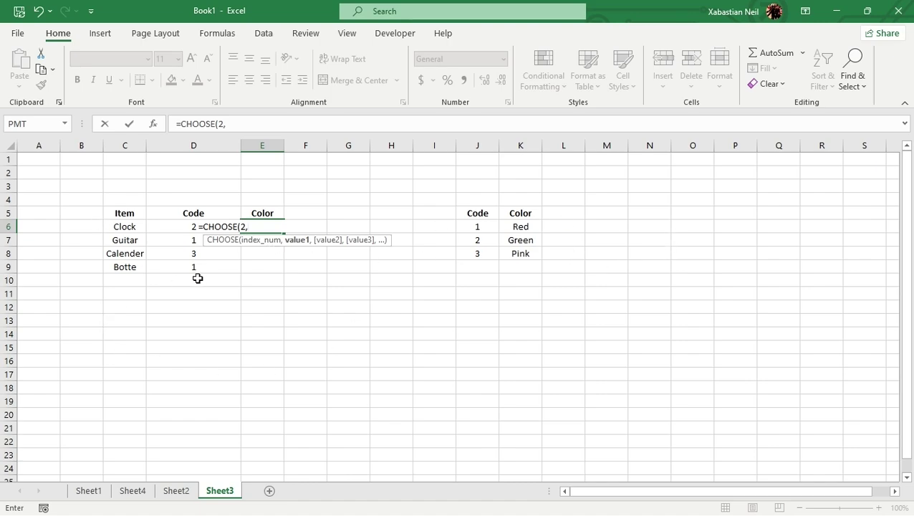
type("\"Red\",")
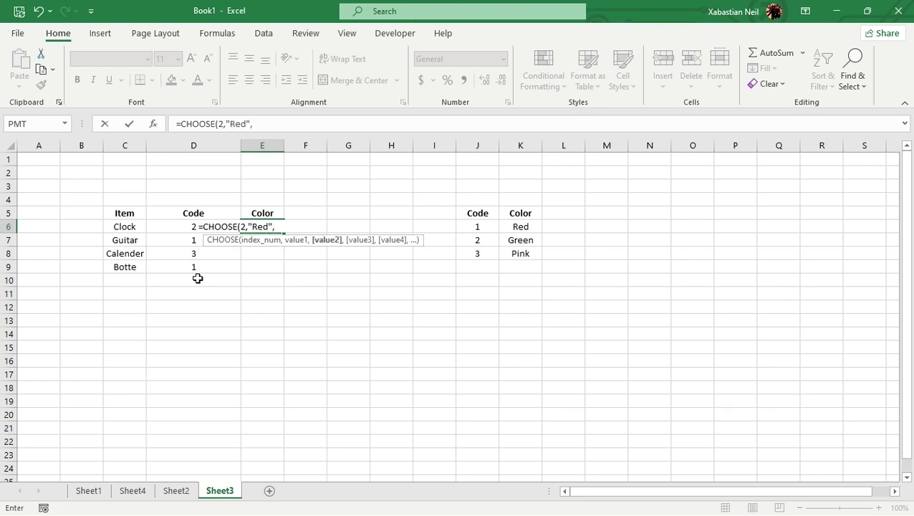
type("\"Green\",")
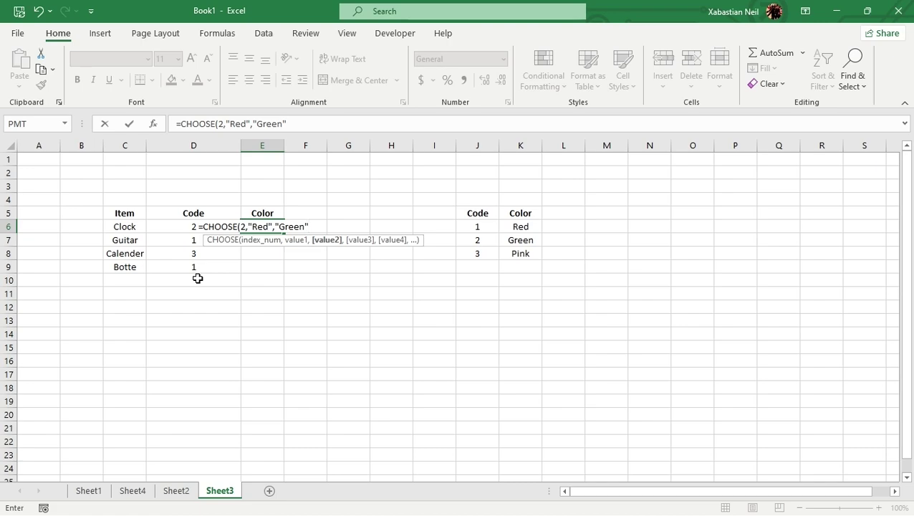
- Add "Pink" as the third CHOOSE value in E6, close the formula and commit it
type("P")
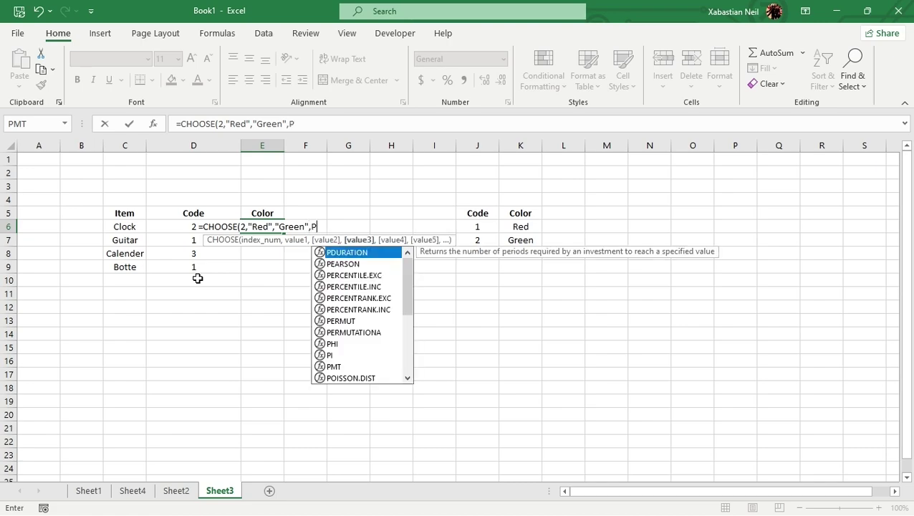
key("BackSpace")
type("\"p")
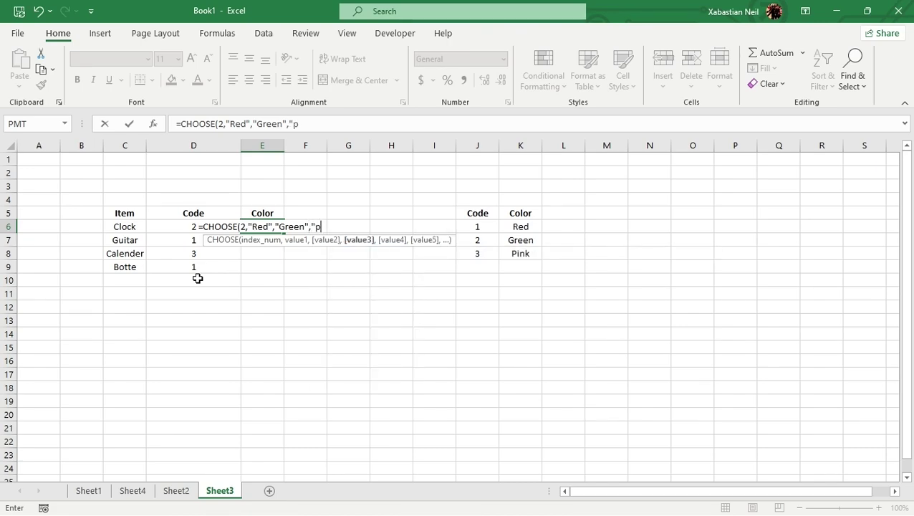
key("BackSpace")
type("Pinl")
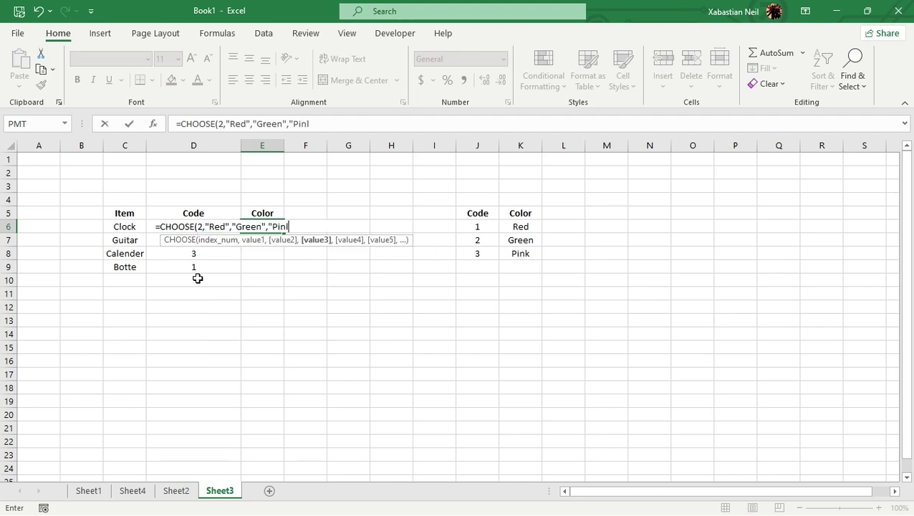
key("BackSpace")
type("k\"")
type(")")
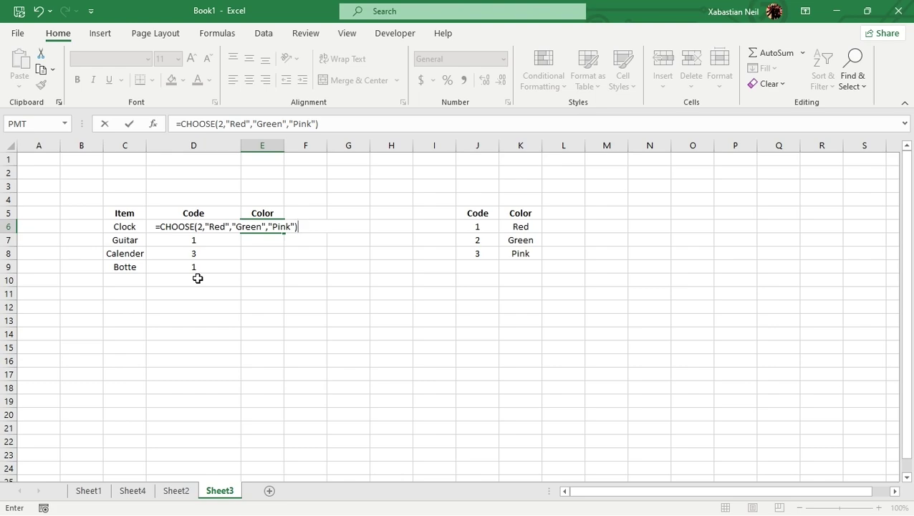
type(")")
key("Return")
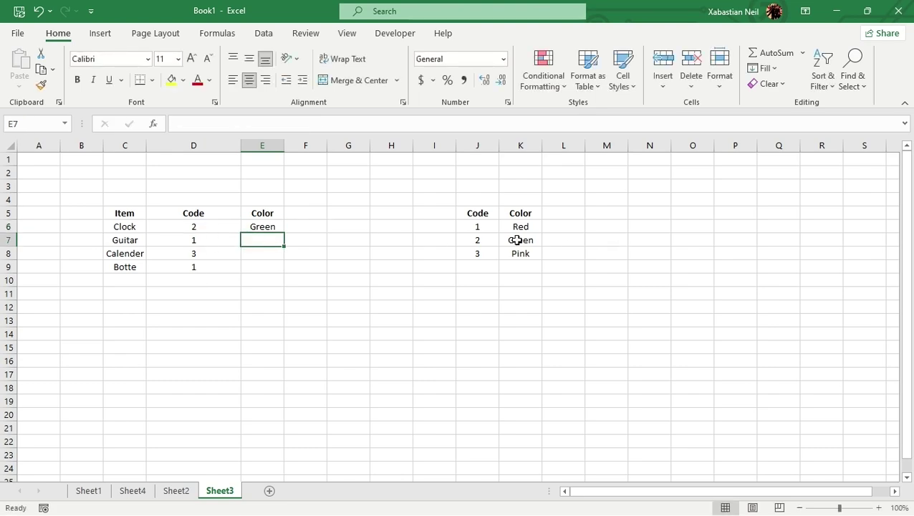
- Fill cell E6 down through E9 and restrict the fill to formatting only
double_click(264, 228)
left_click(375, 255)
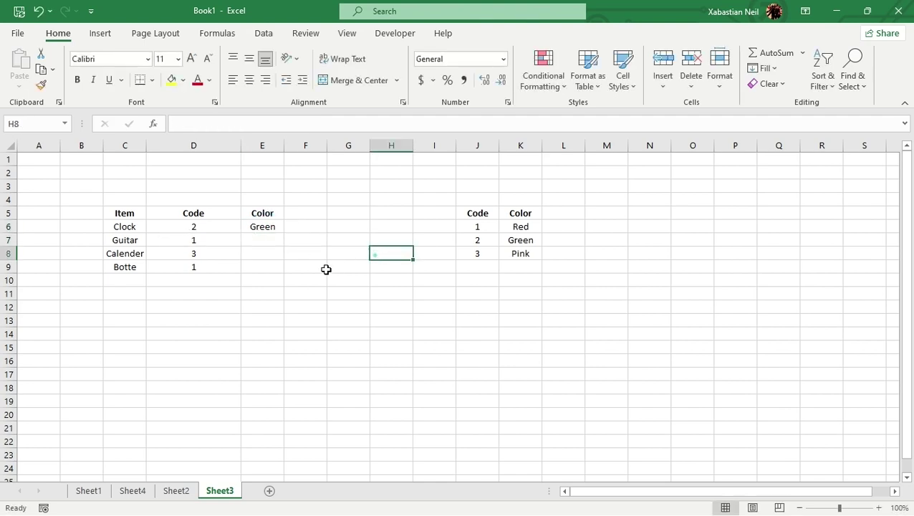
left_click(277, 227)
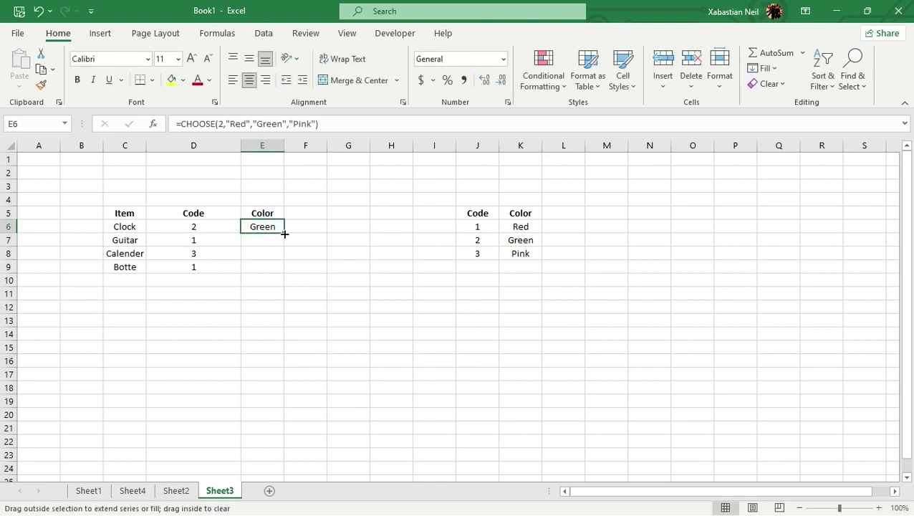
double_click(284, 233)
left_click(334, 240)
left_click(292, 282)
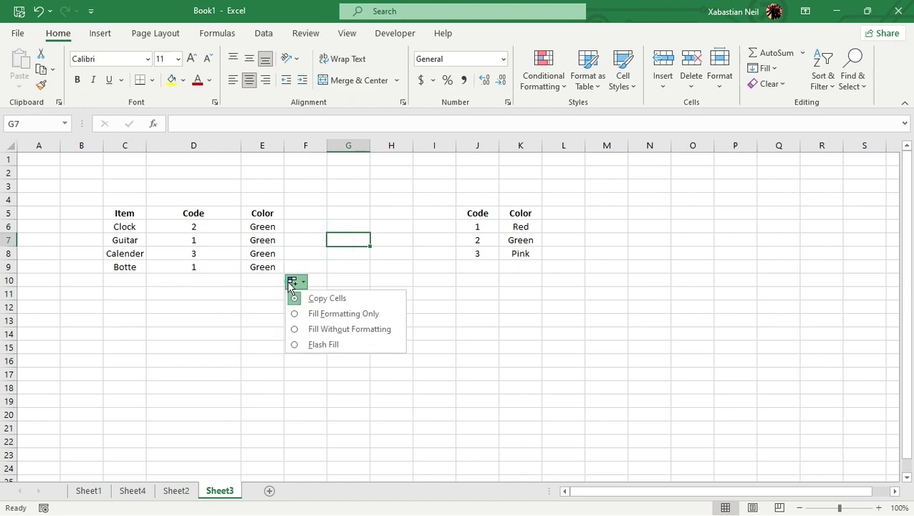
left_click(378, 313)
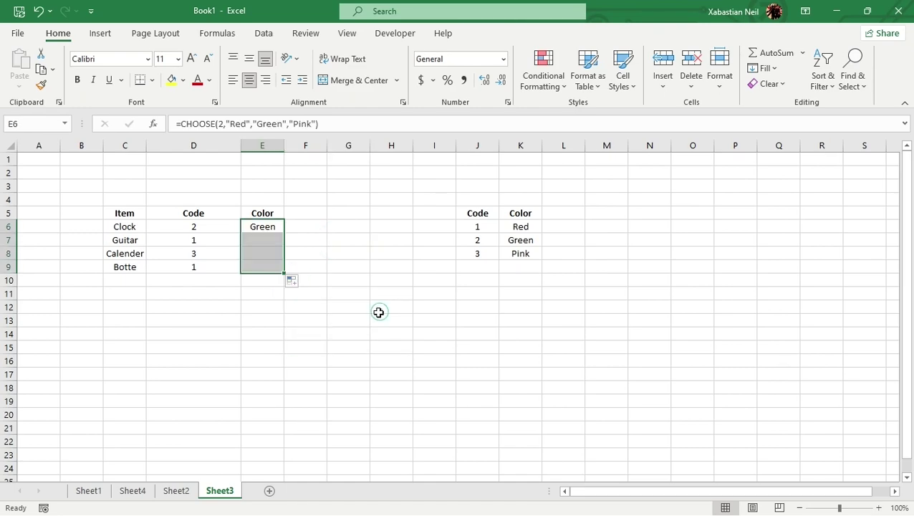
- Start a CHOOSE formula in E7 for Guitar with index number 1 and the values "Red" and "Green"
left_click(273, 241)
double_click(255, 241)
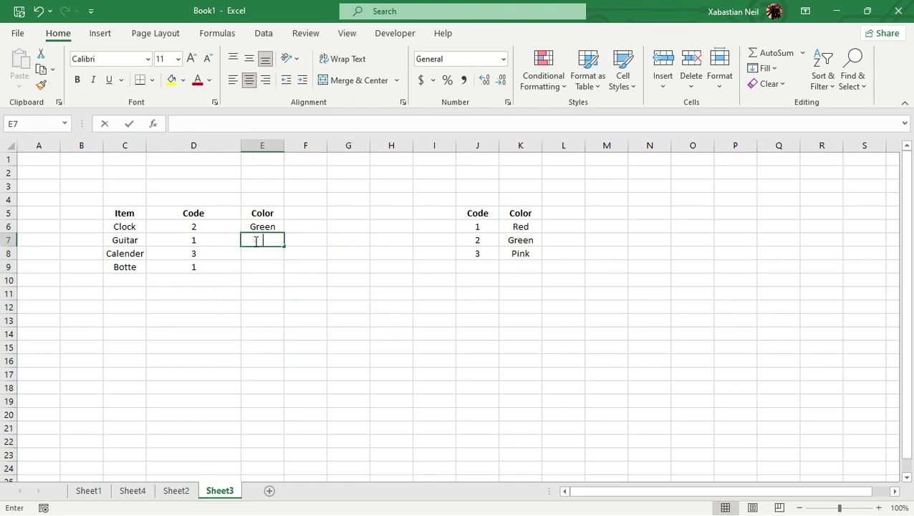
type("=choose")
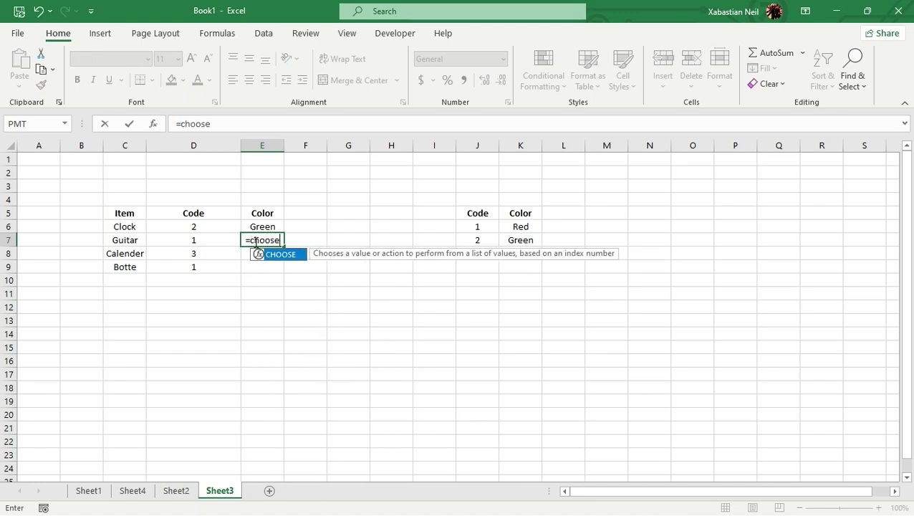
key("Tab")
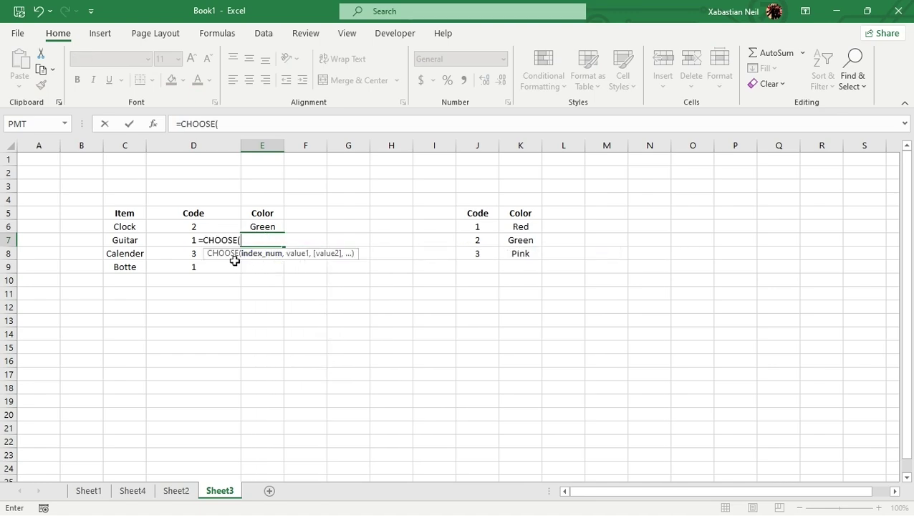
type("1,")
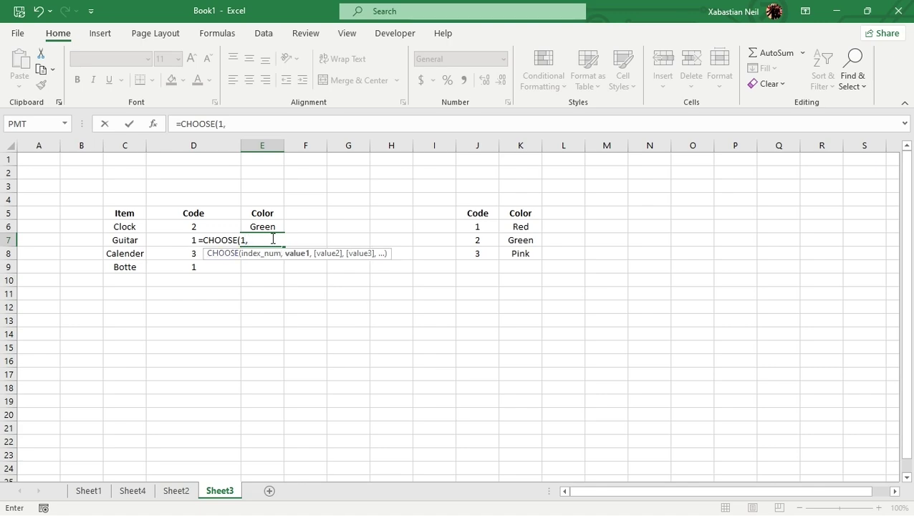
type("\"Red\",")
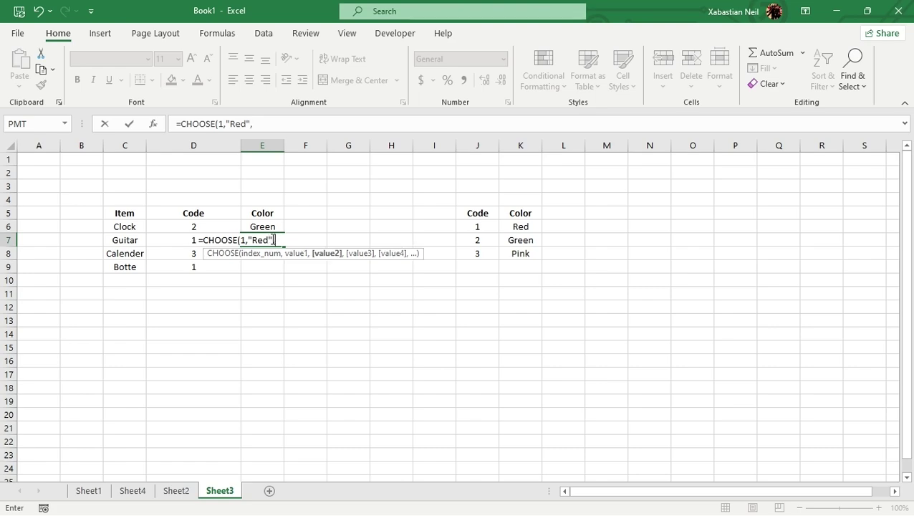
type("\"Green\"")
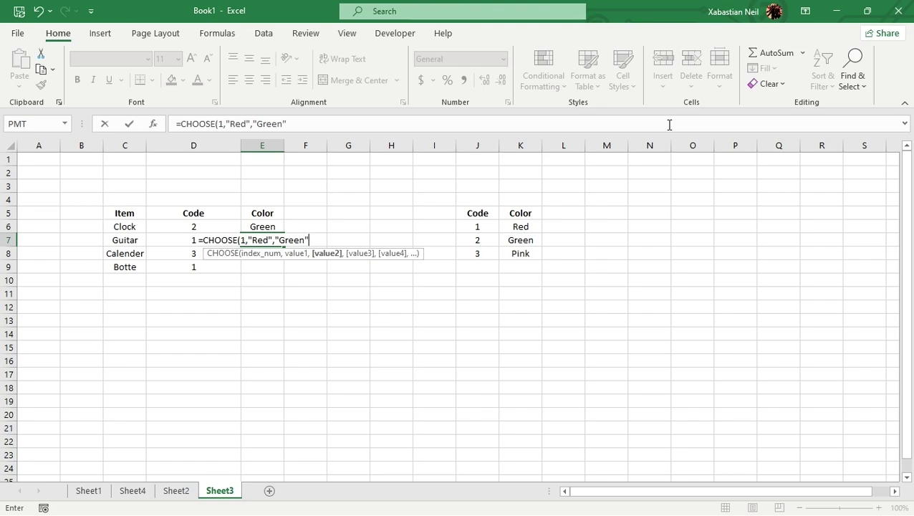
- Add "Pink" as the third CHOOSE value in E7, close the formula and commit it
type(",")
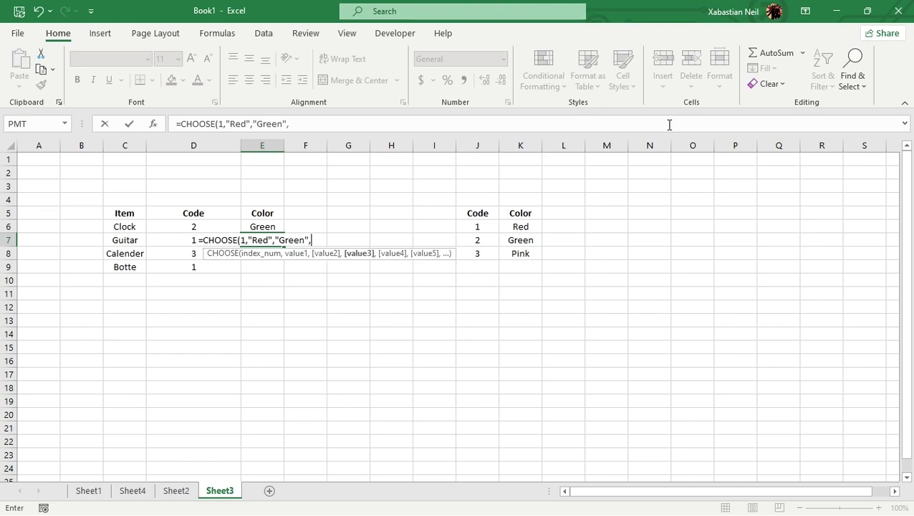
type("\"Pink")
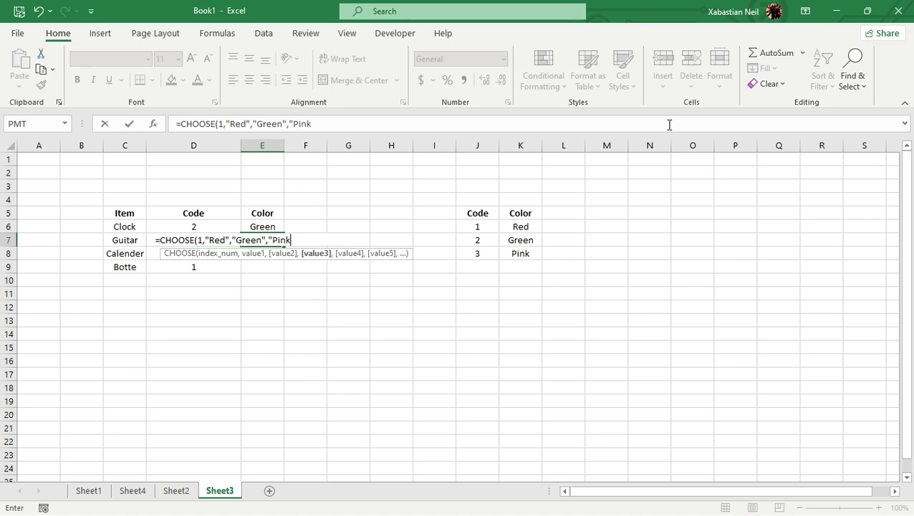
type("\"(")
key("BackSpace")
type(")")
key("Return")
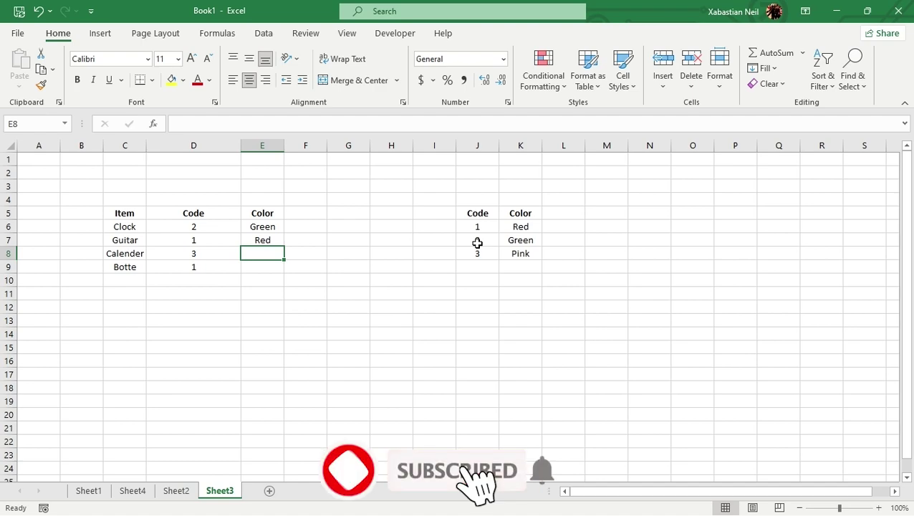
- Try to start an INDIRECT formula in cell N2 of Sheet1
left_click(133, 491)
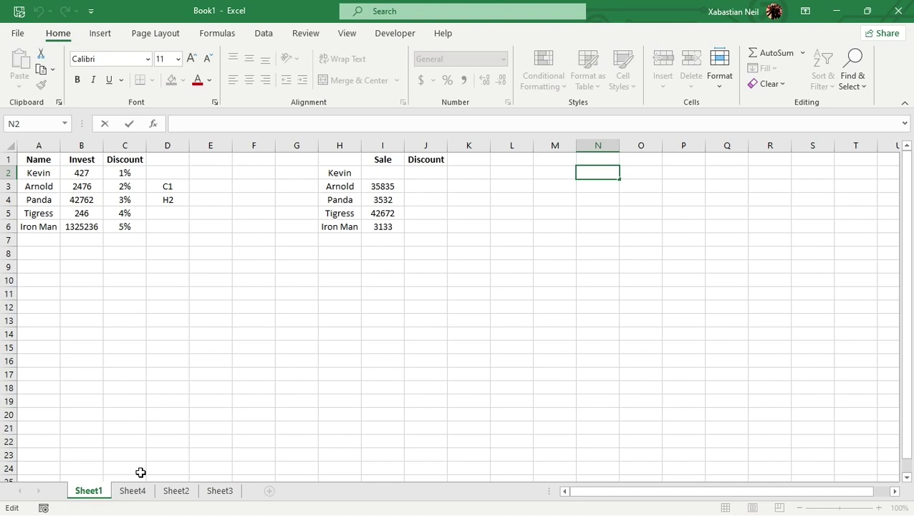
type("=")
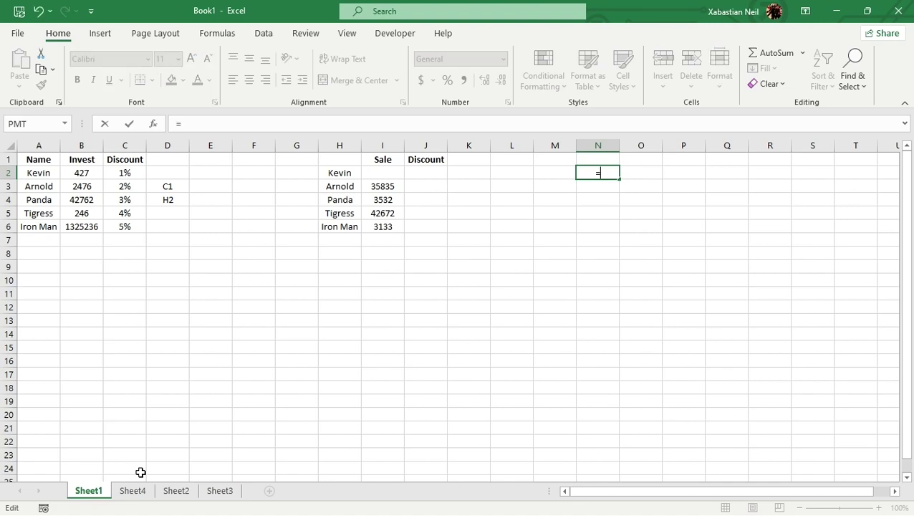
type("inirect")
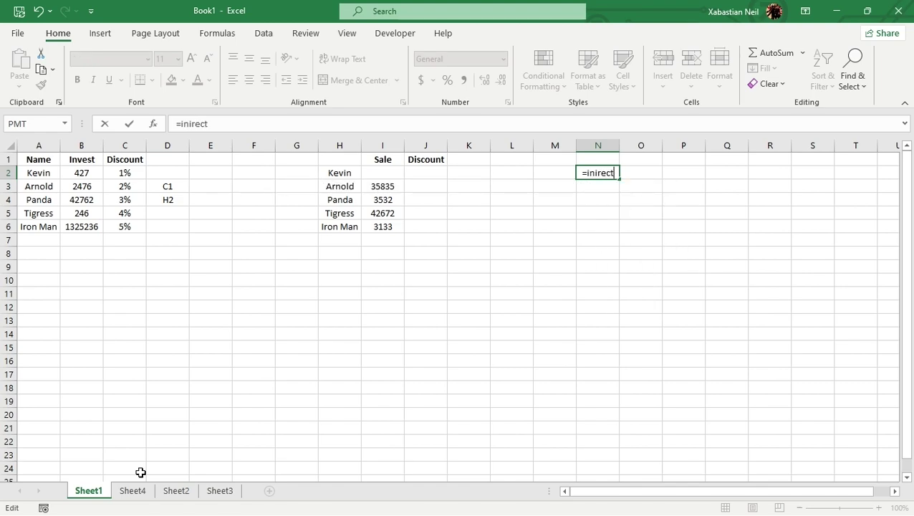
key("Tab")
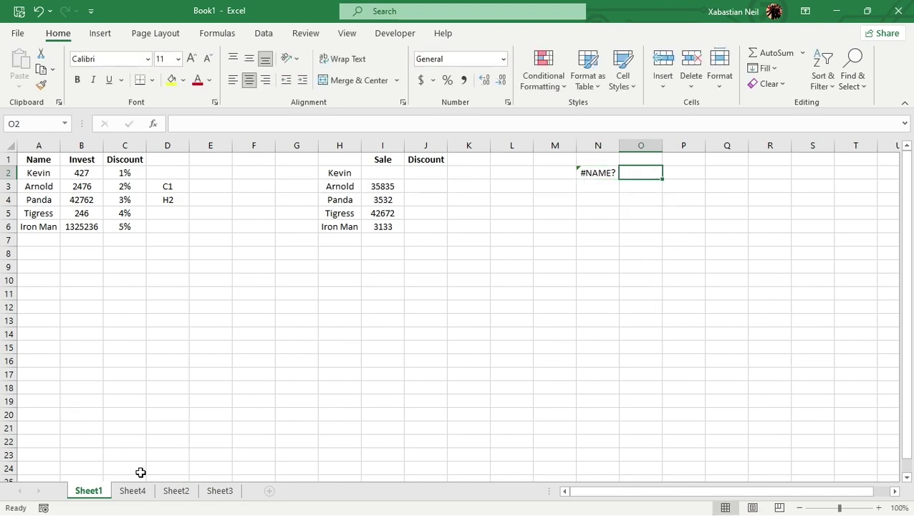
- Correct the misspelled function in N2 to INDIRECT and remove the leftover characters after its opening parenthesis
left_click(609, 161)
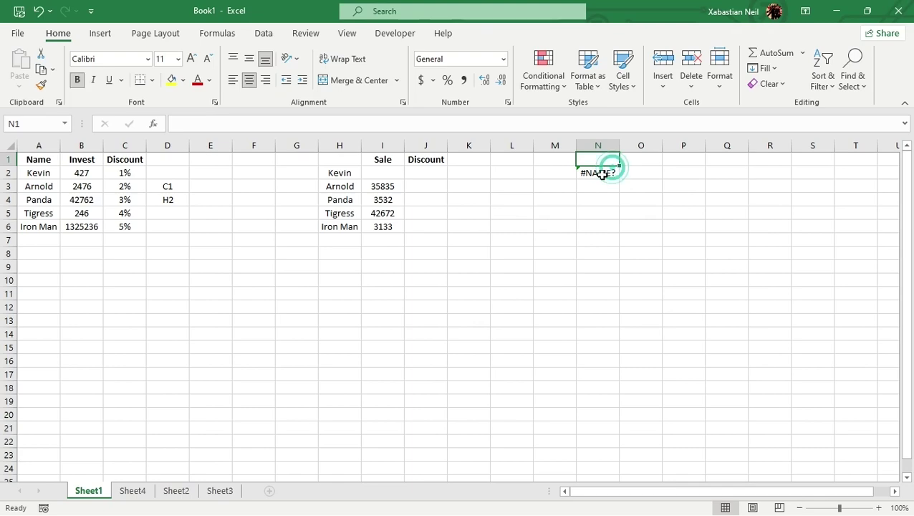
double_click(614, 172)
key("BackSpace")
key("BackSpace")
key("BackSpace")
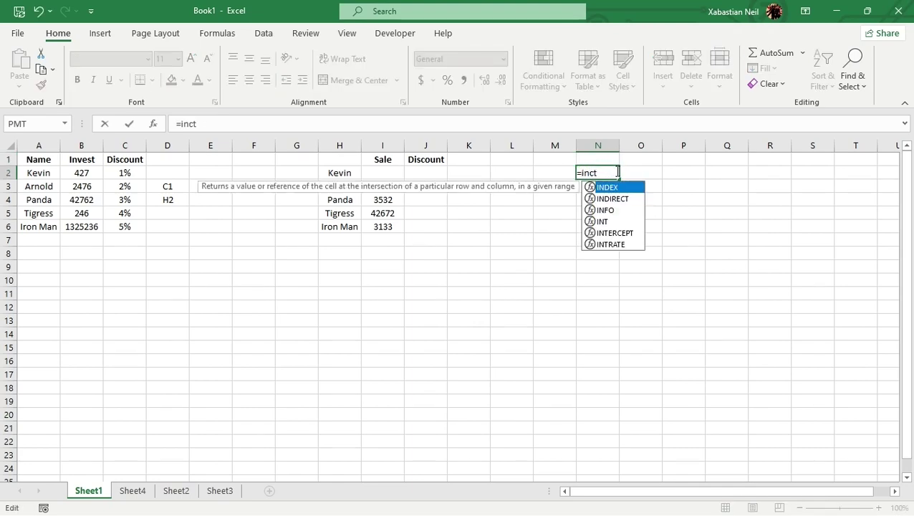
double_click(597, 198)
left_click(606, 170)
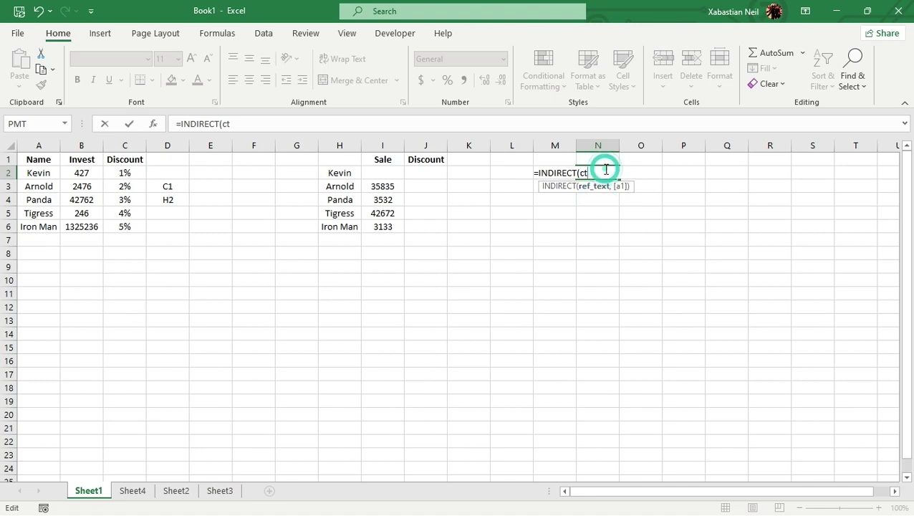
key("BackSpace")
key("BackSpace")
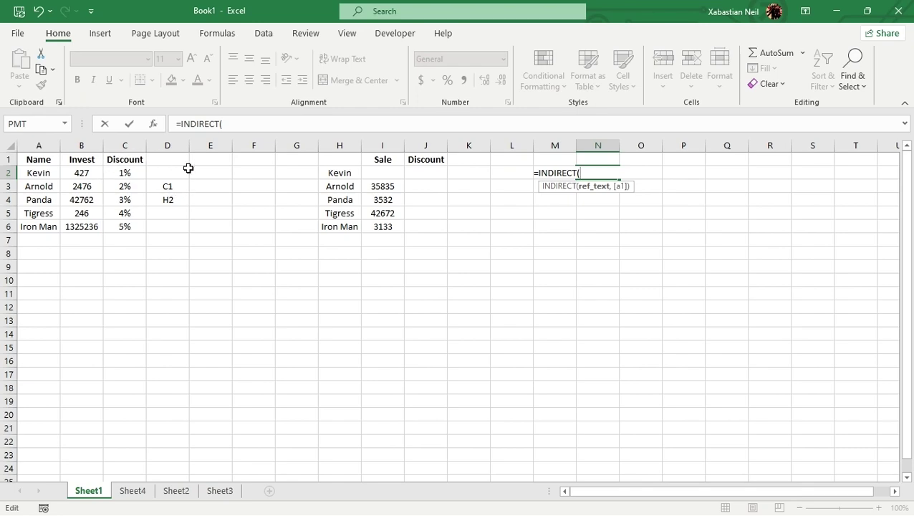
- Complete the INDIRECT formula in N2 with D3 as the reference text and TRUE for A1 style, and commit it
left_click(163, 186)
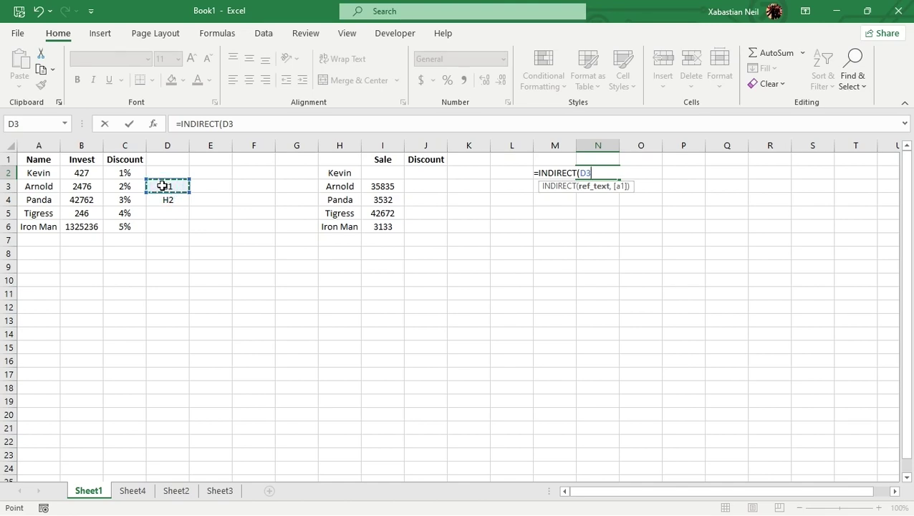
type(")")
key("BackSpace")
type(",")
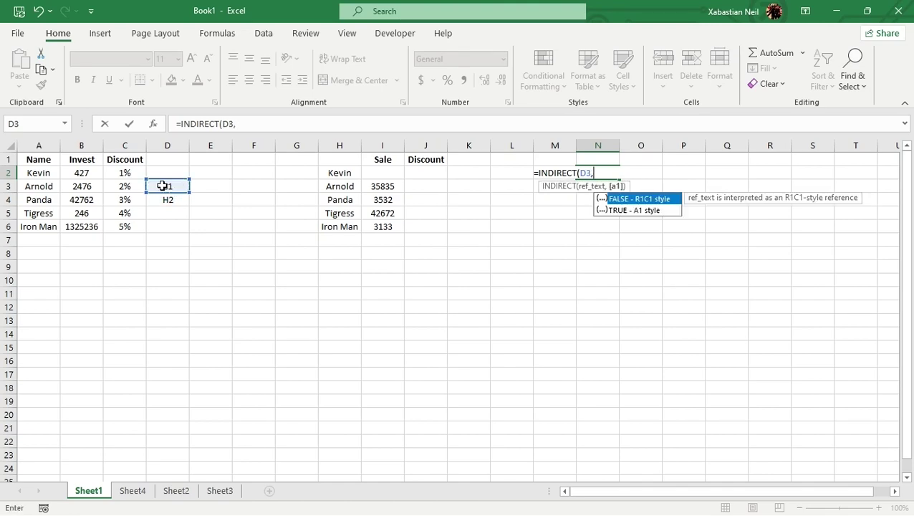
double_click(637, 211)
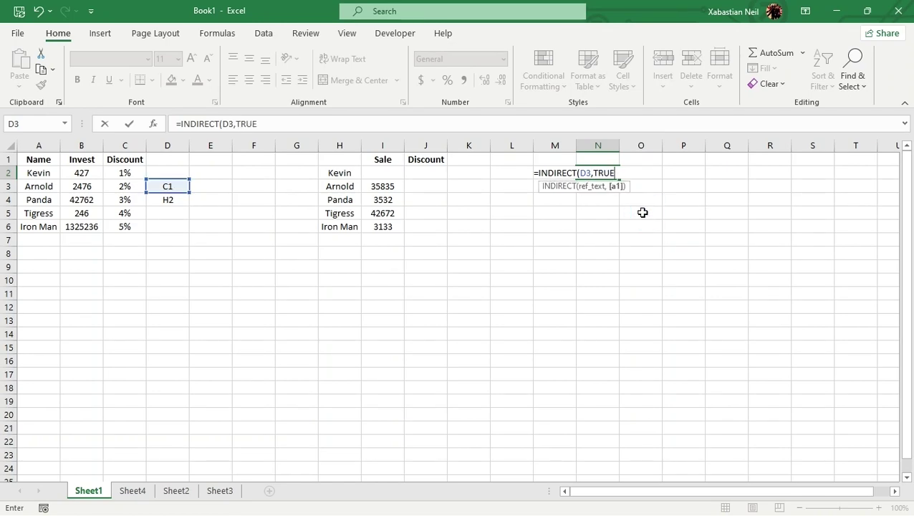
type(")")
key("Return")
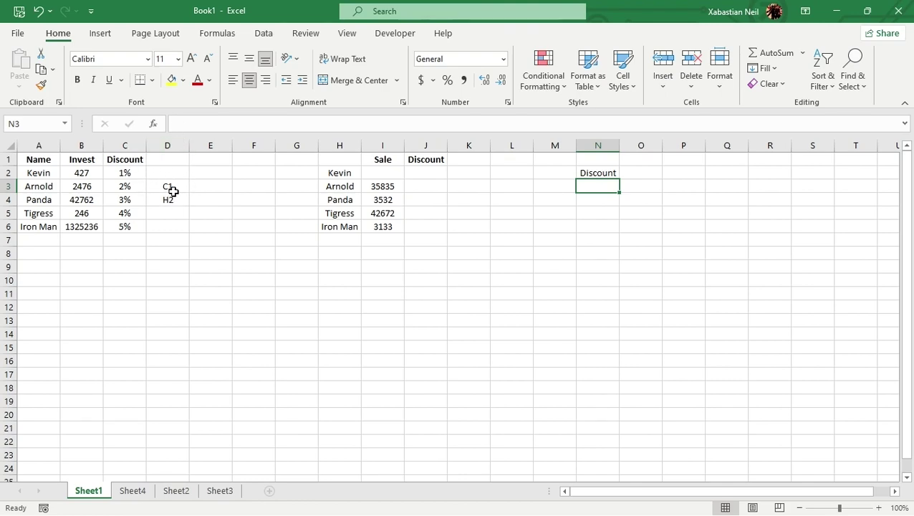
left_click(596, 173)
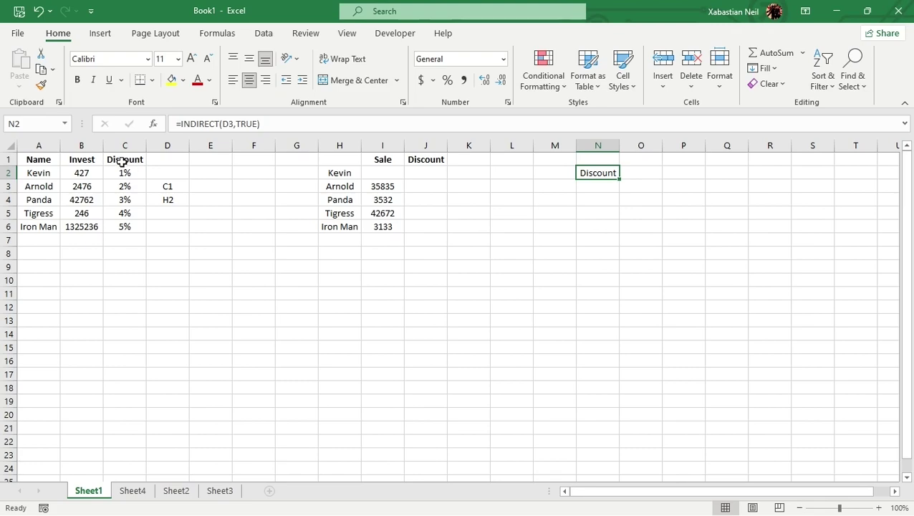
- Enter an INDIRECT formula in N3 that uses D4 as its reference text
left_click(600, 191)
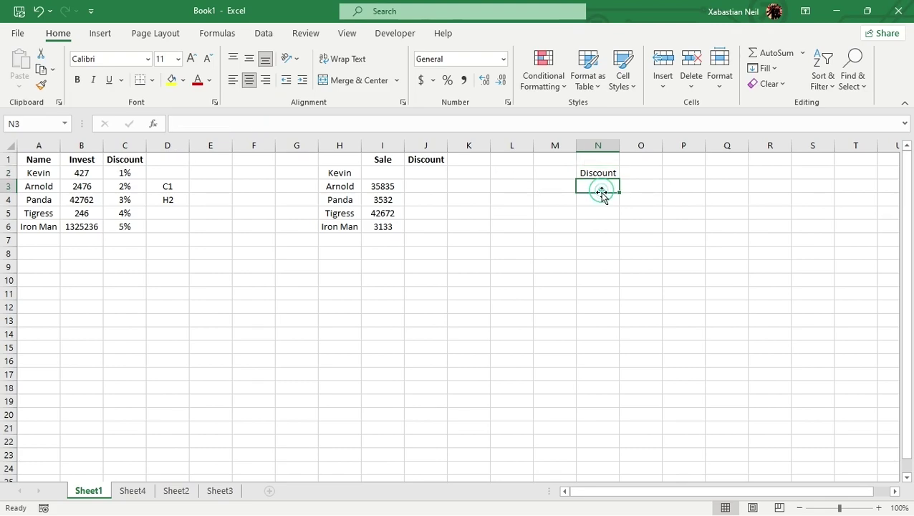
type("=")
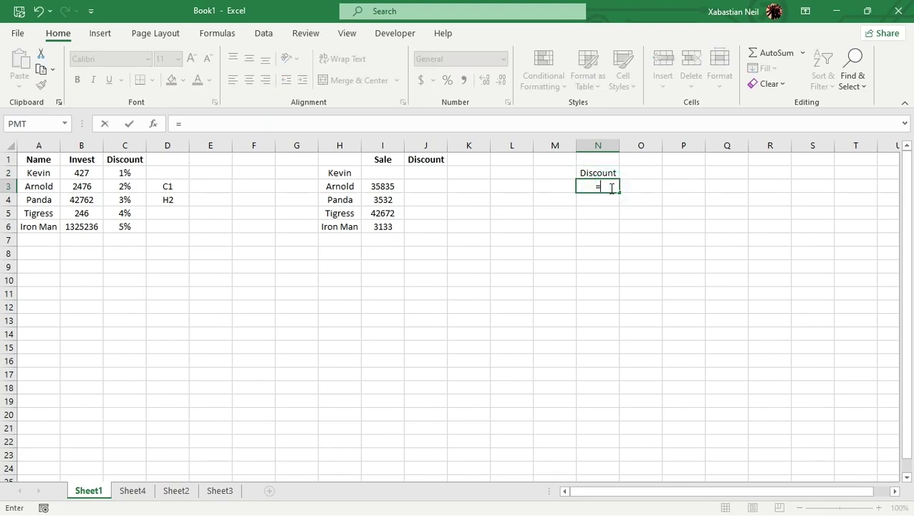
type("indirec")
key("Tab")
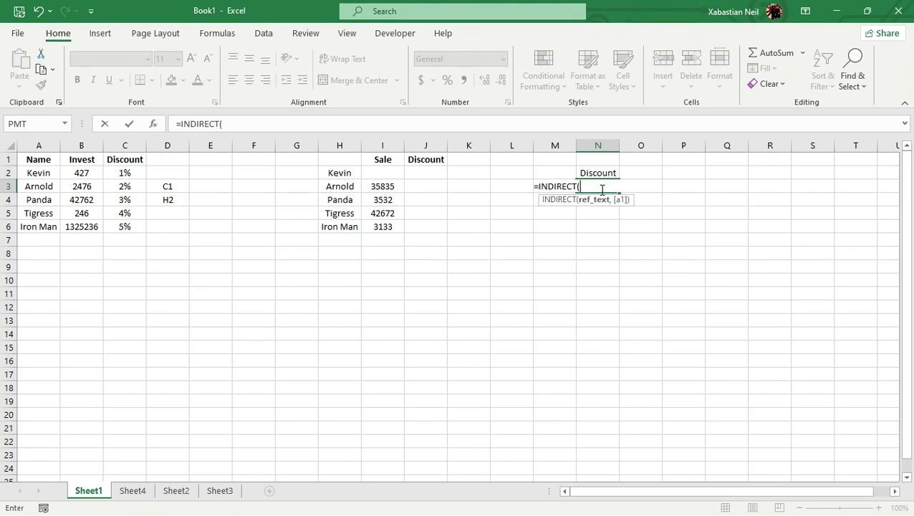
left_click(174, 200)
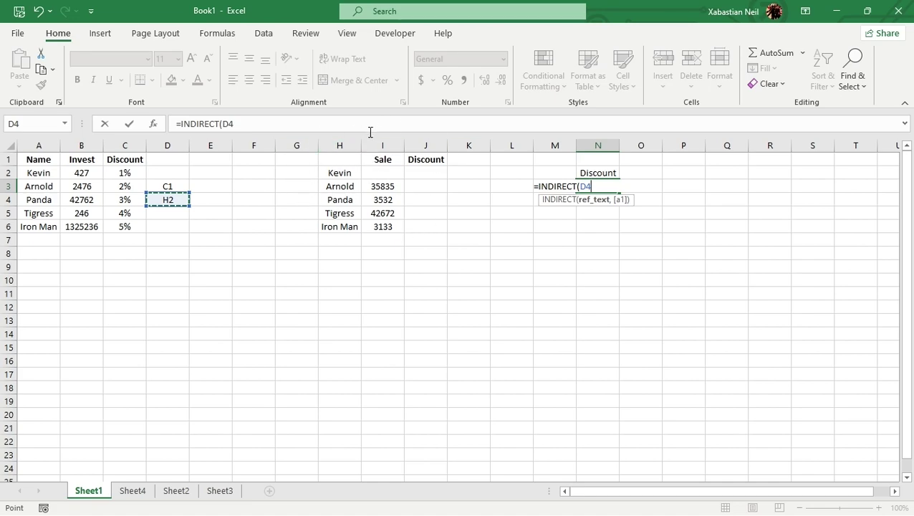
type(")")
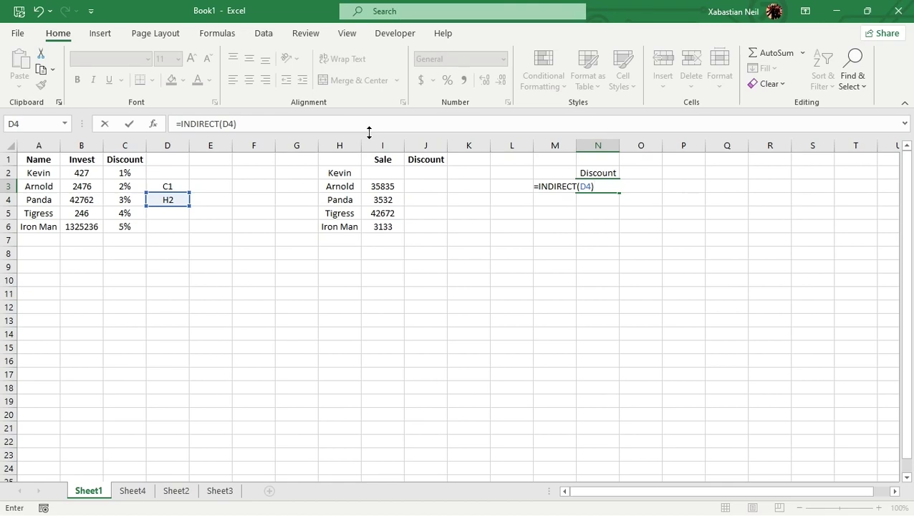
key("Return")
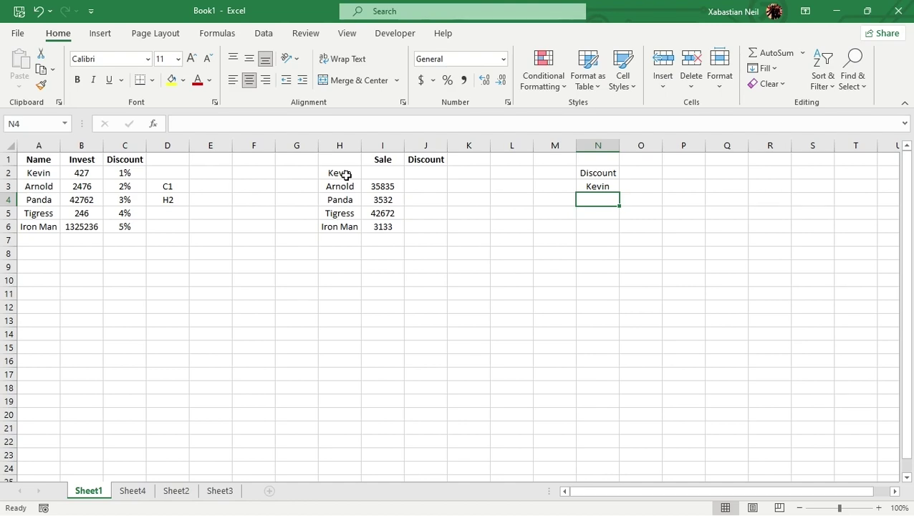
- Check the list of advanced formulas on Sheet4 and return to Sheet1
left_click(130, 489)
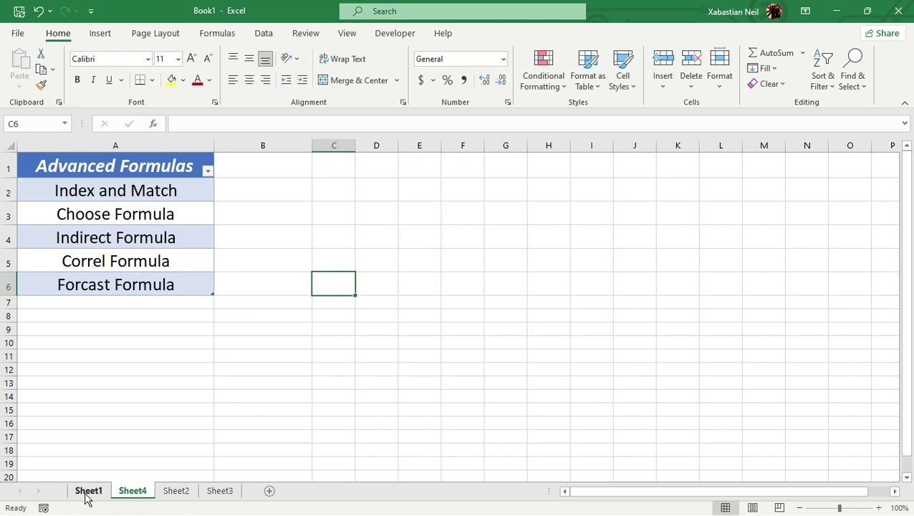
key("BackSpace")
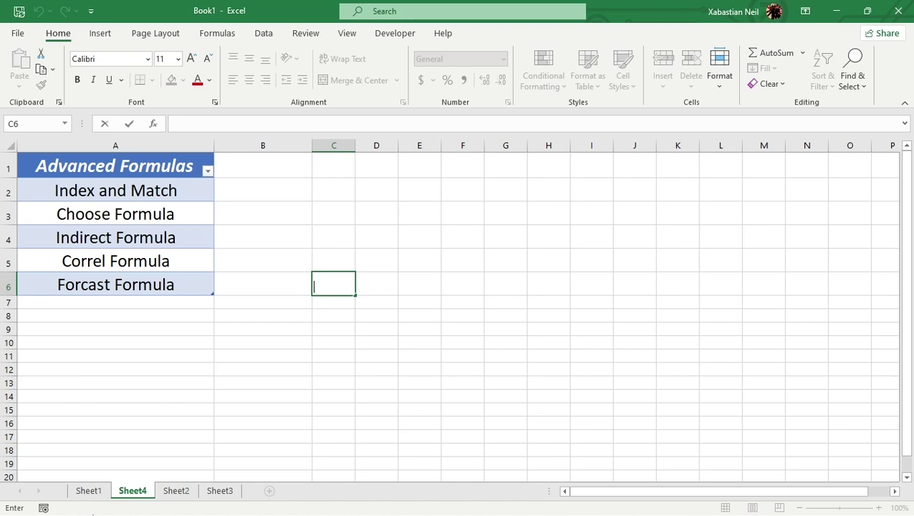
left_click(88, 495)
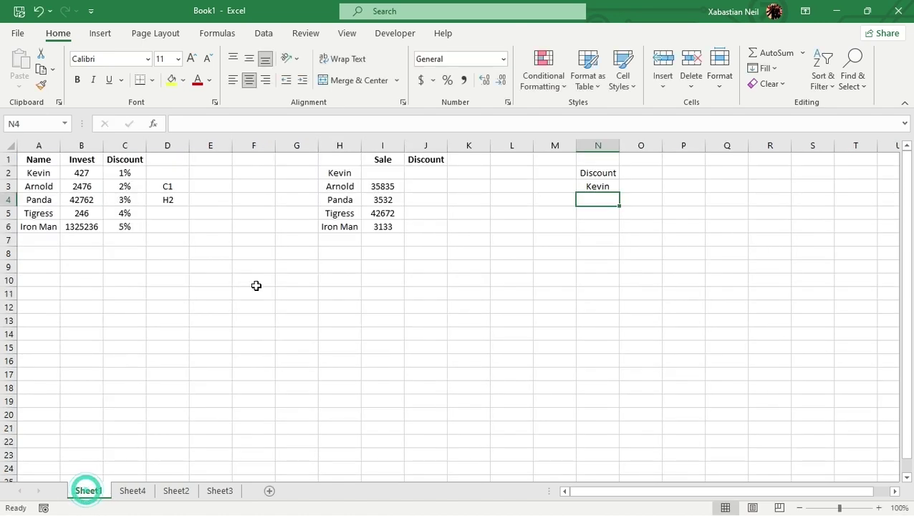
- Enter a CORREL formula in G9 comparing B2:B6 with I3:I6, and review its ranges
double_click(296, 266)
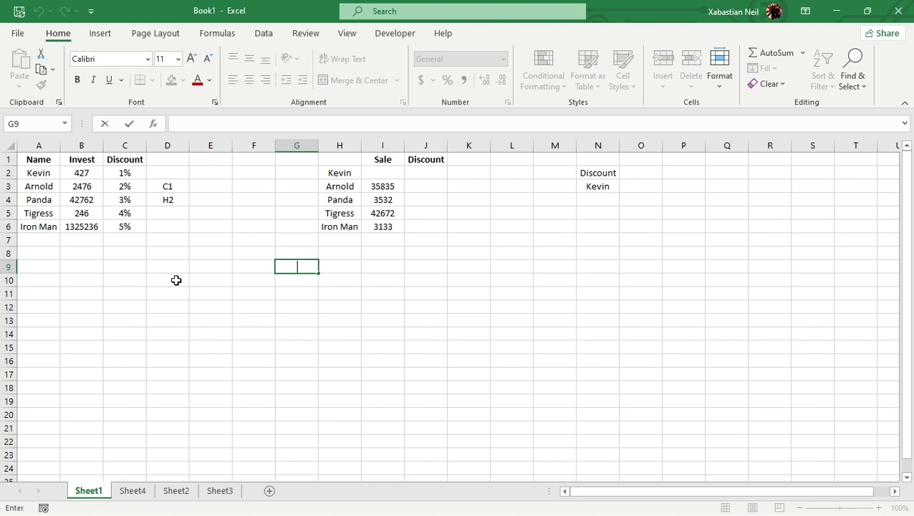
type("=correl")
key("Tab")
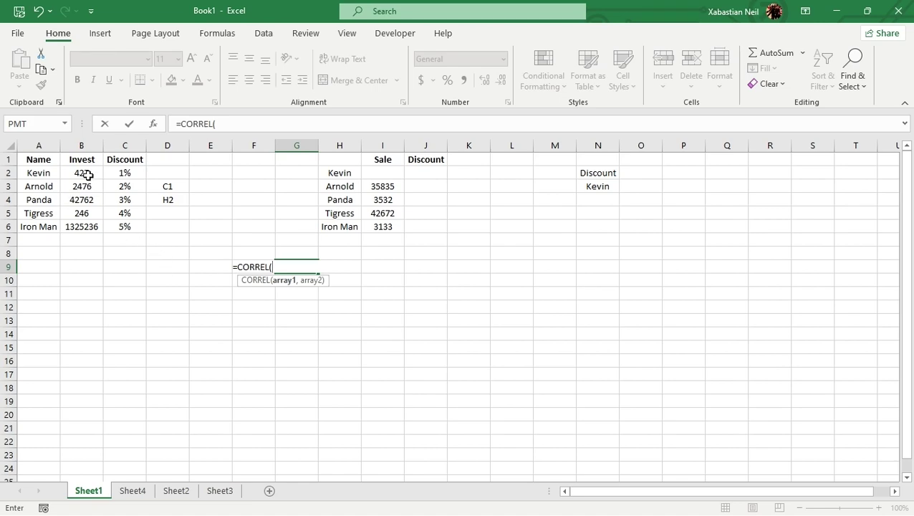
left_click_drag(87, 176, 98, 227)
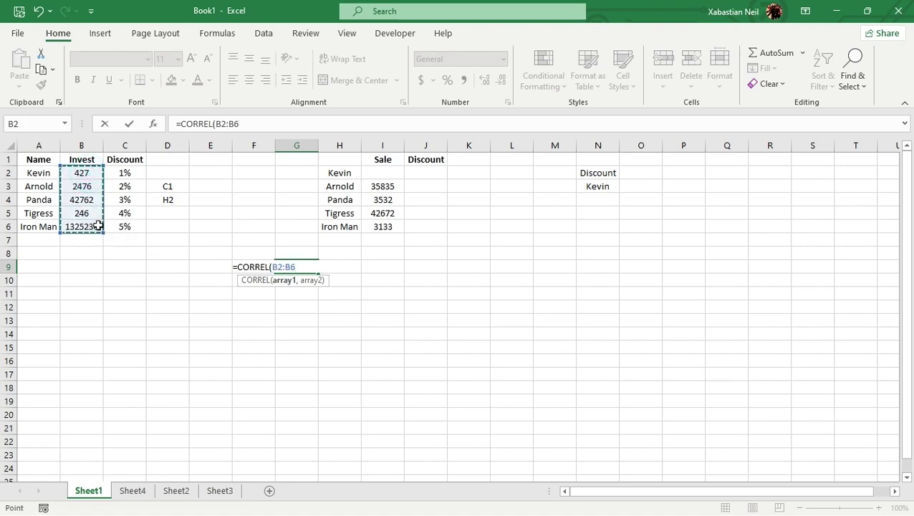
type(",")
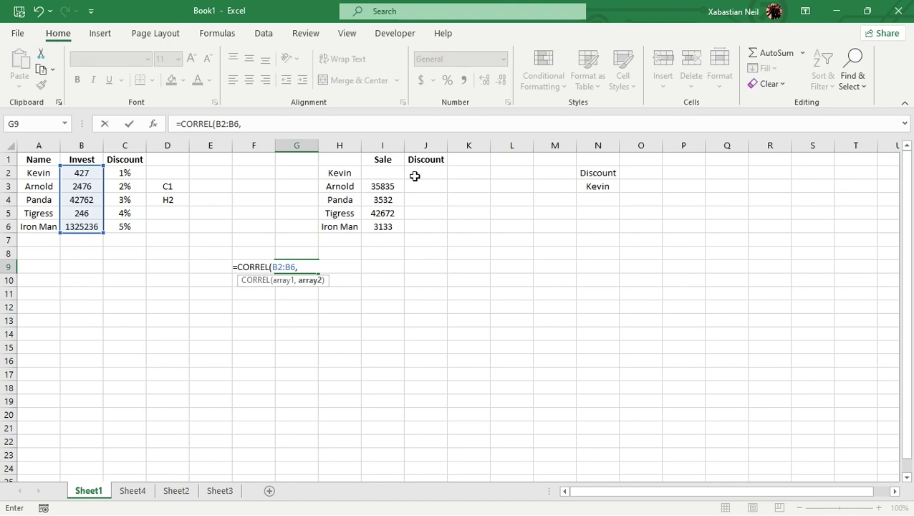
left_click_drag(380, 185, 399, 222)
type(")")
key("Return")
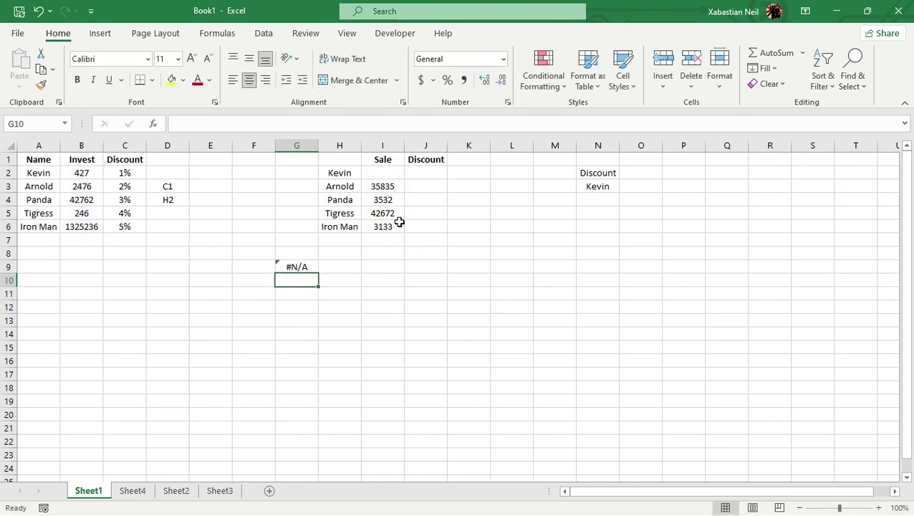
double_click(310, 266)
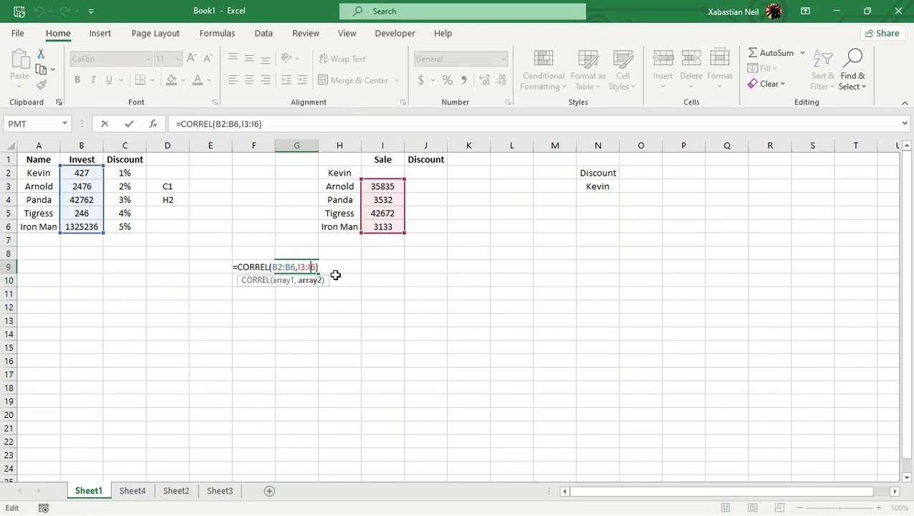
left_click(338, 277)
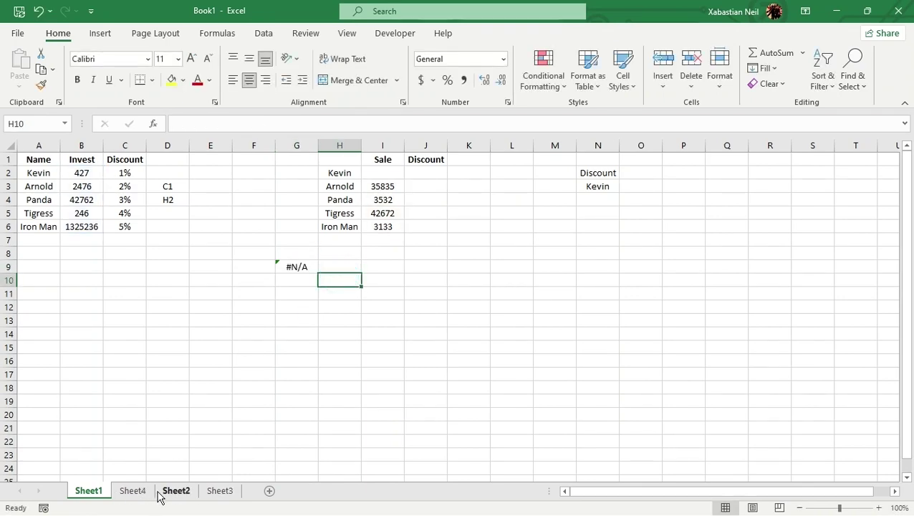
- Start a CORREL formula in cell L6 of Sheet2
left_click(176, 492)
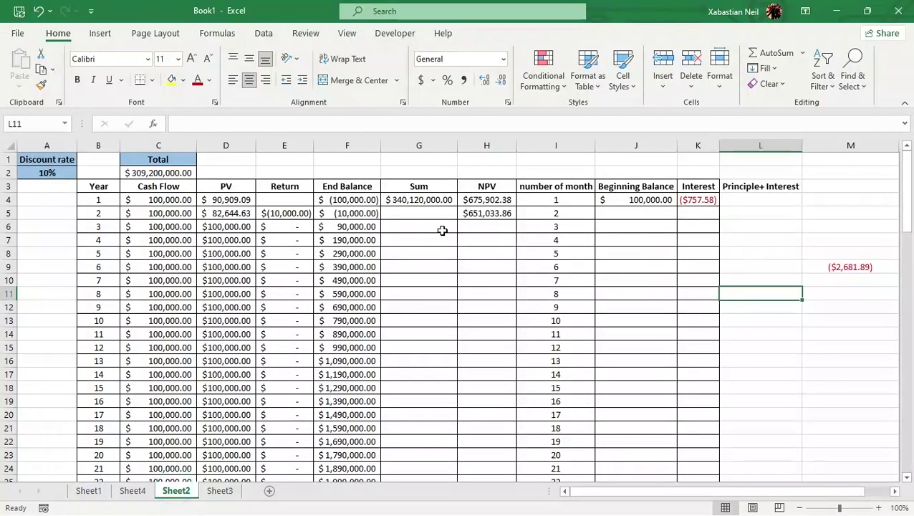
left_click(442, 230)
key("ctrl+Down")
left_click(439, 234)
scroll(444, 235, "up", 6)
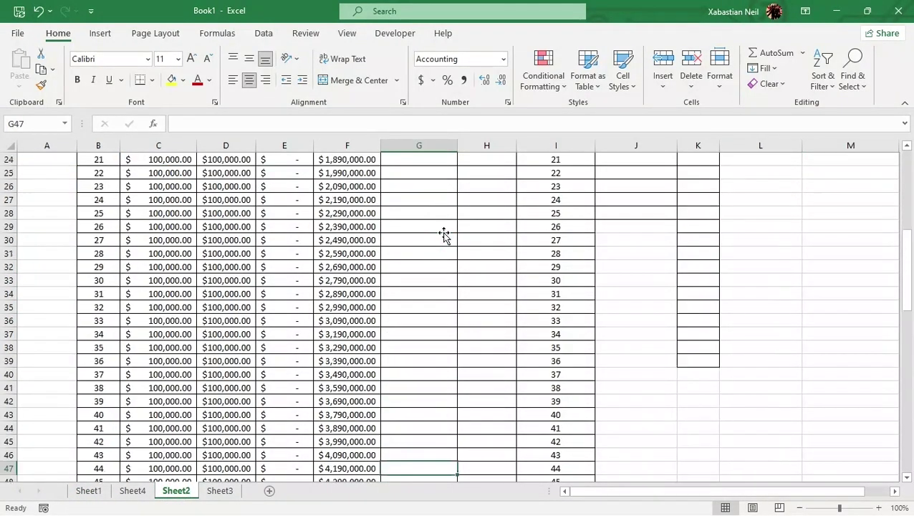
scroll(444, 235, "up", 7)
left_click(760, 220)
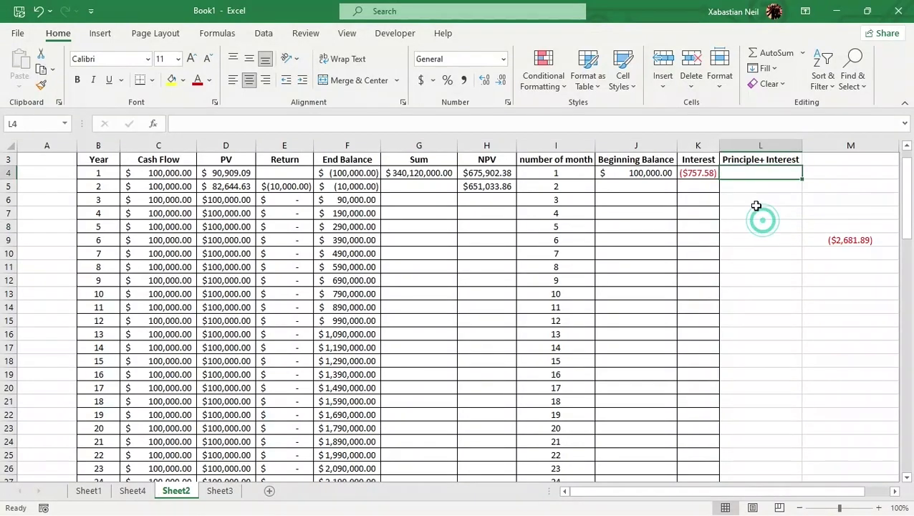
left_click(755, 204)
type("=")
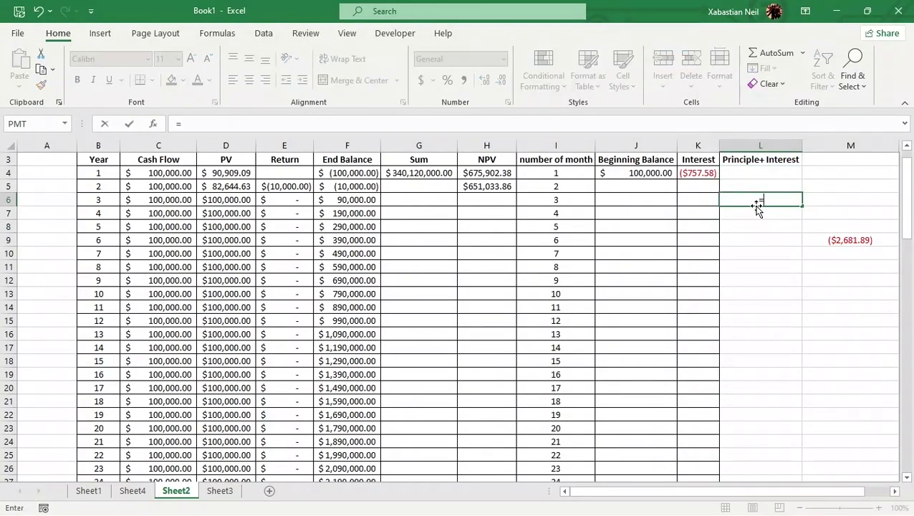
type("corrr")
key("BackSpace")
key("Tab")
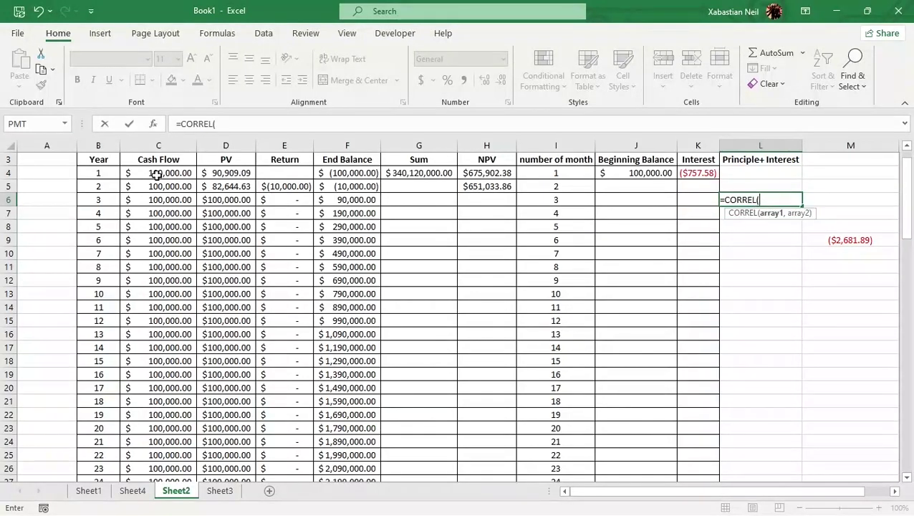
- Complete the CORREL formula in L6 with absolute range $C$4:$C$13 and range D4:D13, and commit it
left_click_drag(156, 175, 159, 294)
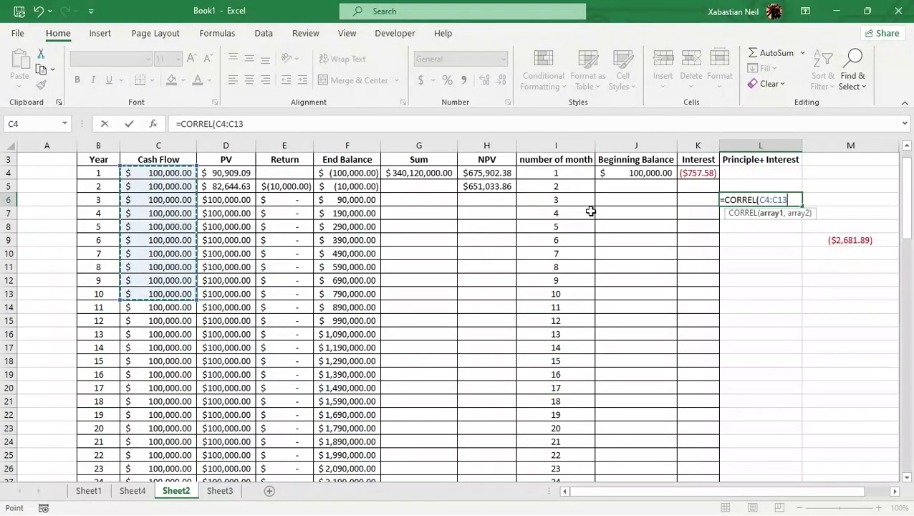
key("F4")
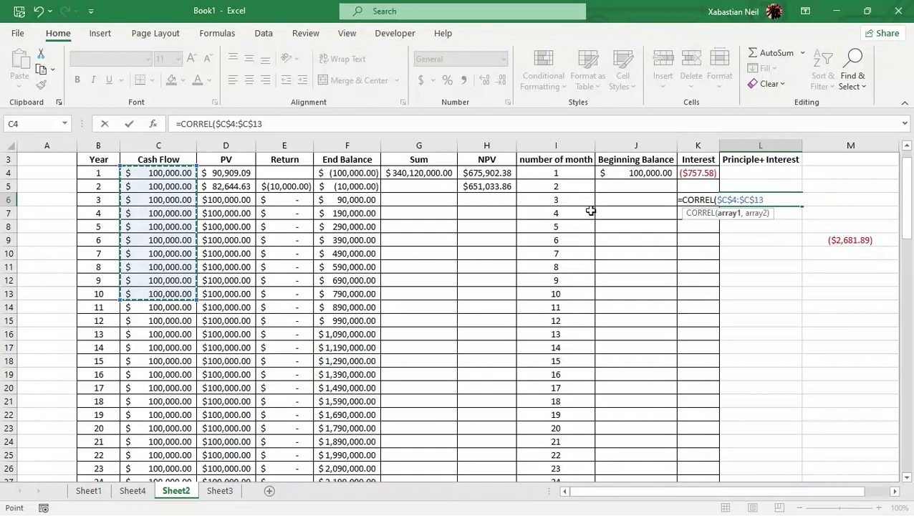
type(",")
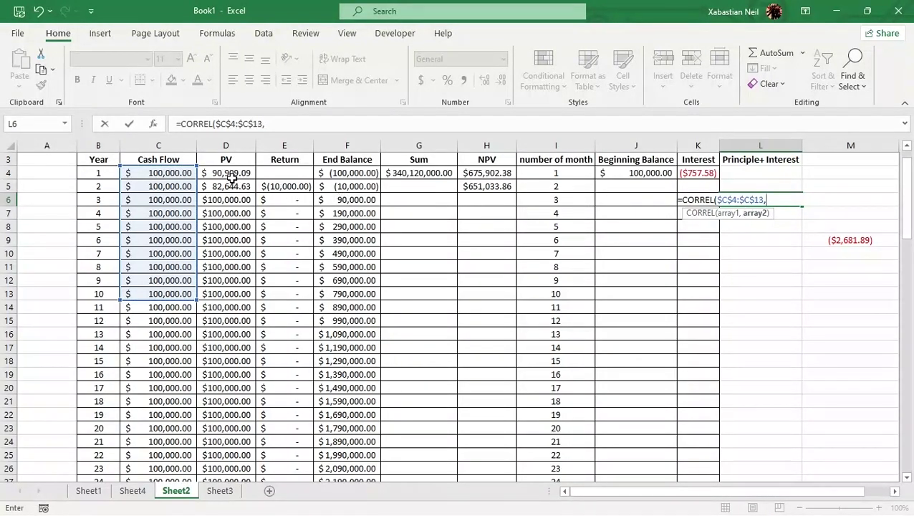
left_click_drag(229, 176, 222, 290)
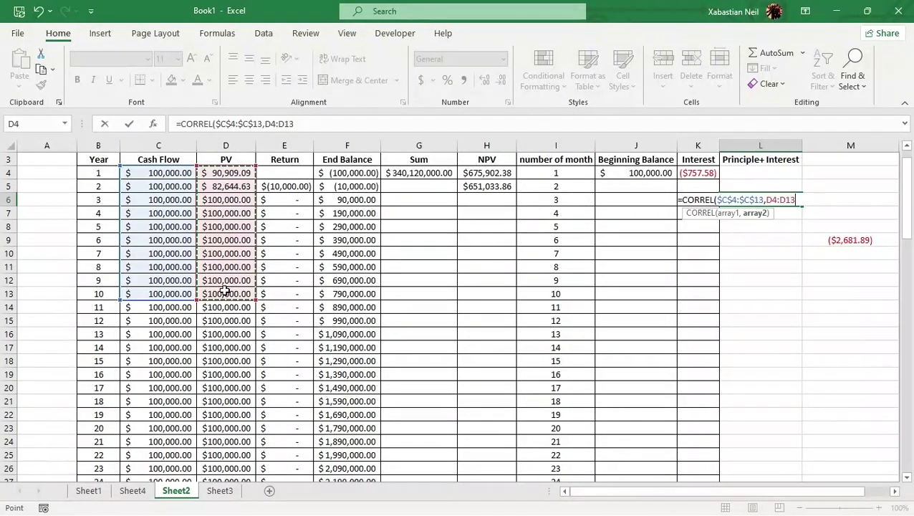
type(")(")
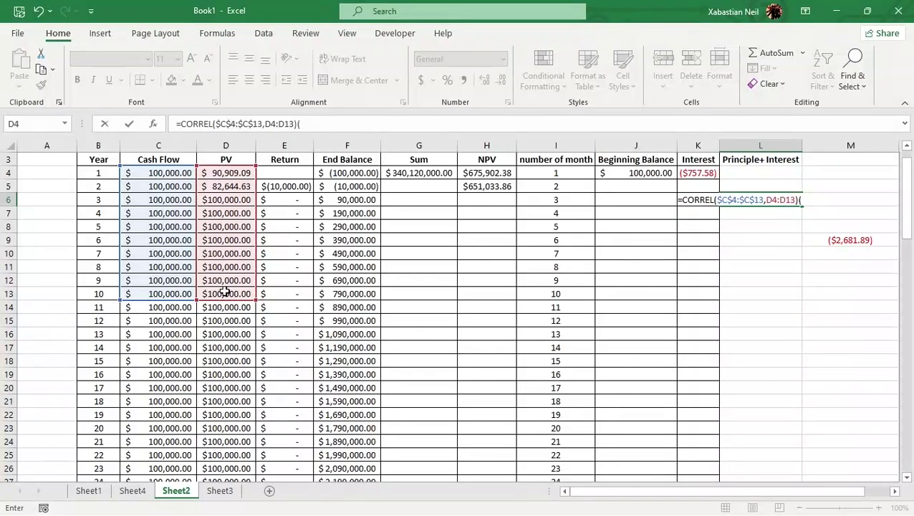
key("Return")
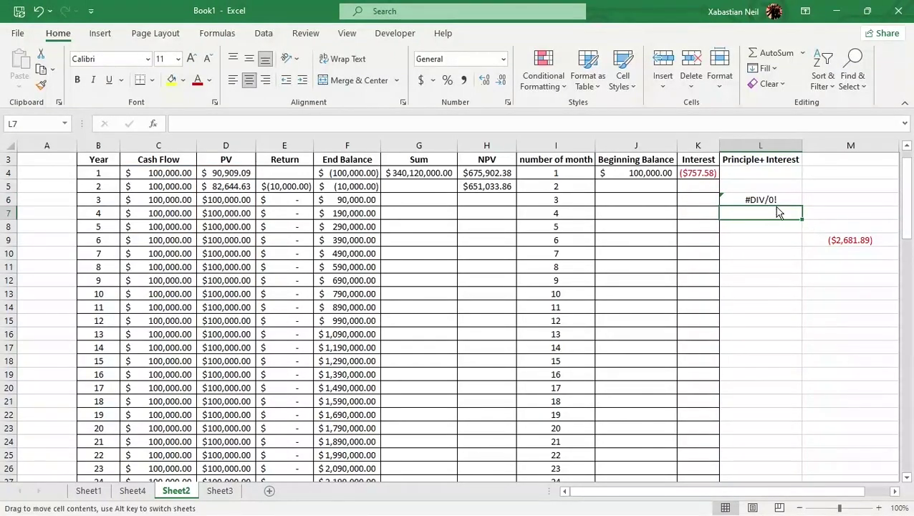
- Try to make the D4:D13 range in L6's CORREL formula absolute and commit the formula again
left_click(780, 202)
double_click(780, 202)
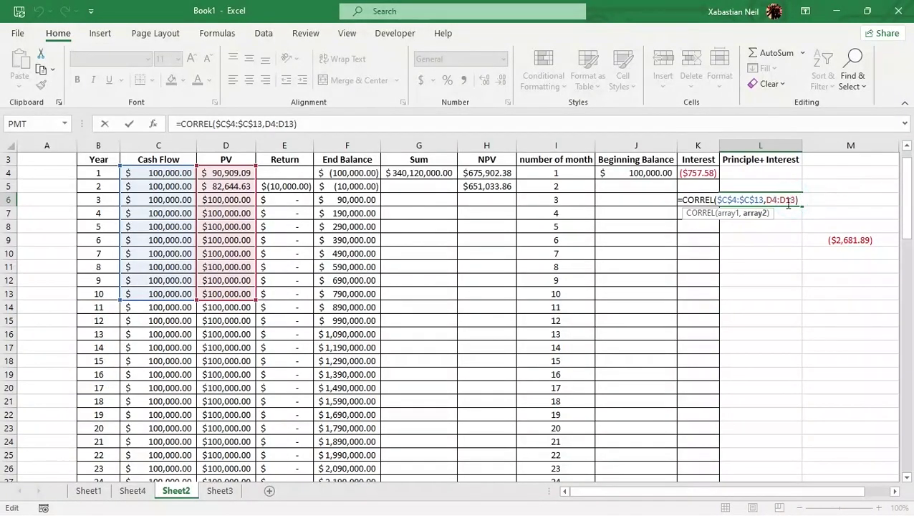
double_click(796, 200)
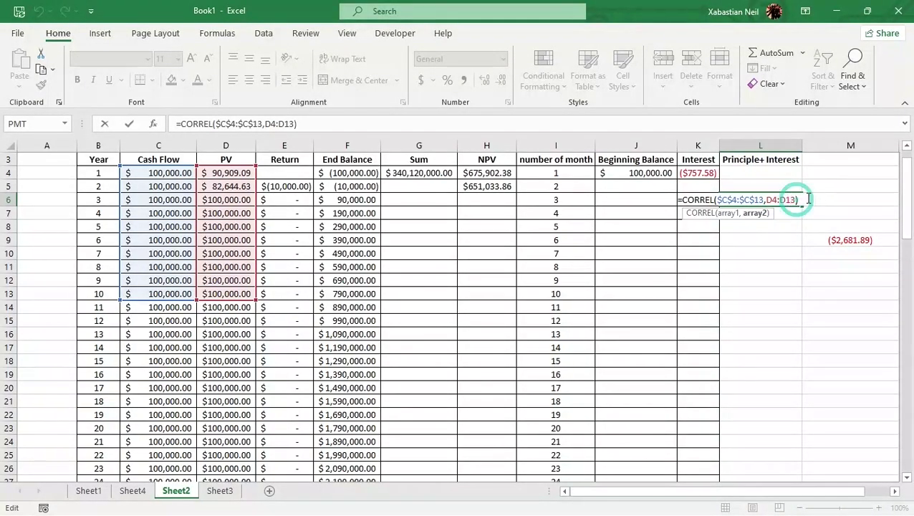
key("F4")
key("Return")
left_click(805, 262)
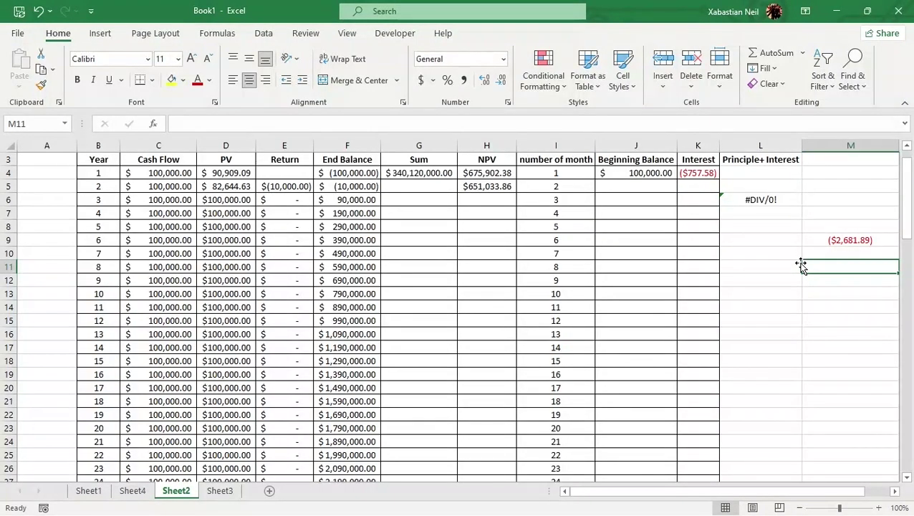
- Enter a CORREL formula in M11 of Sheet2 comparing D4:D6 with F4:F6
type("=correl")
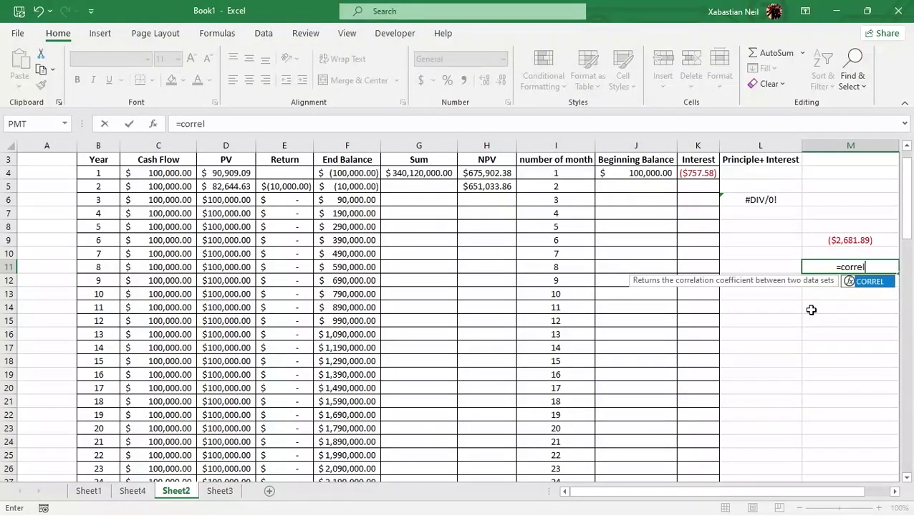
key("Tab")
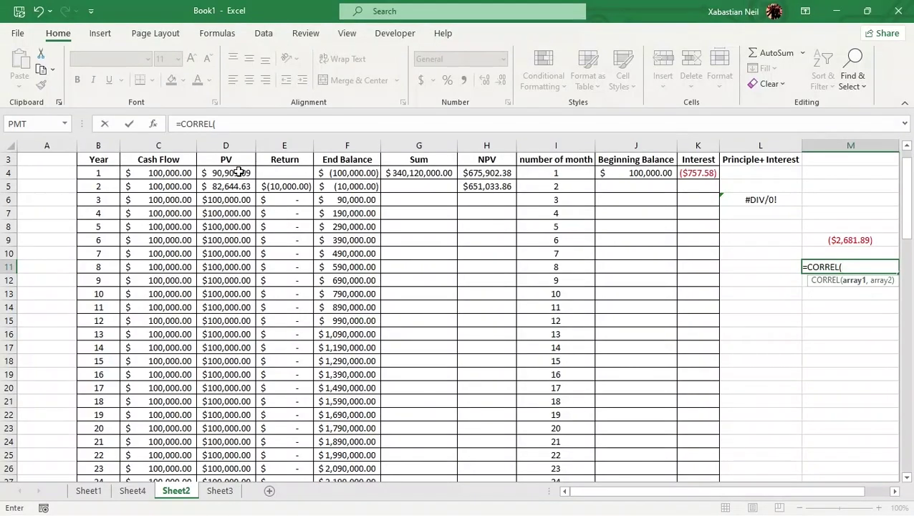
left_click_drag(228, 173, 235, 204)
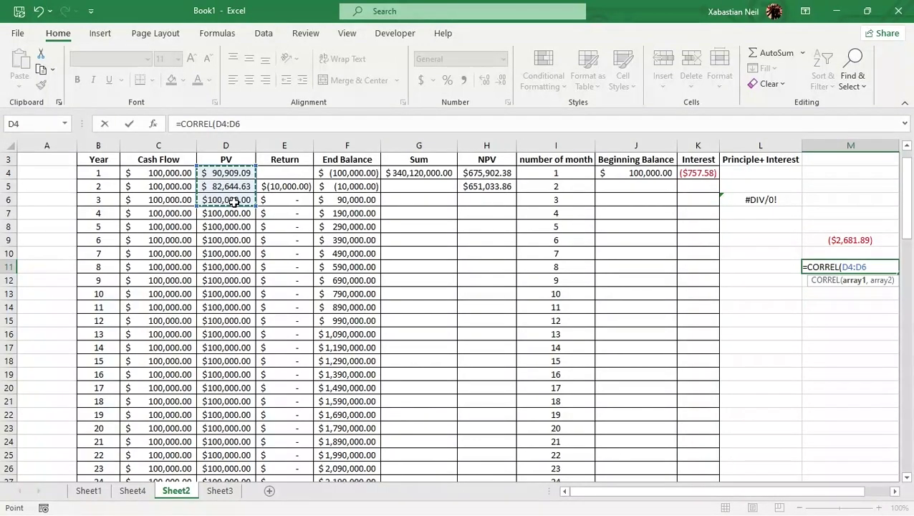
type(",")
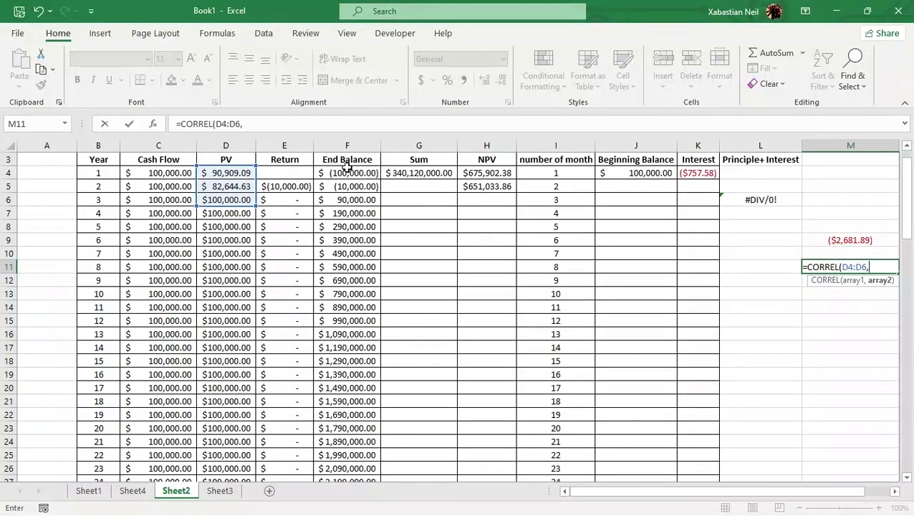
left_click_drag(347, 167, 351, 200)
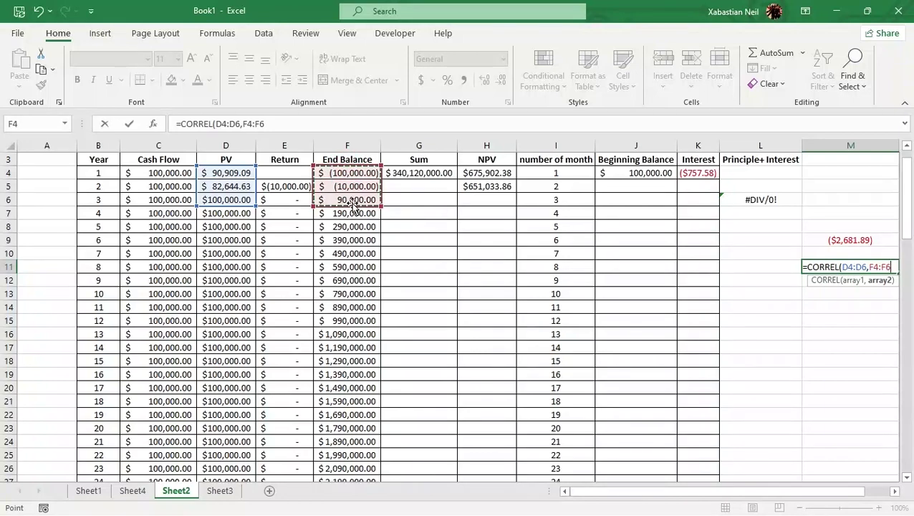
key("Return")
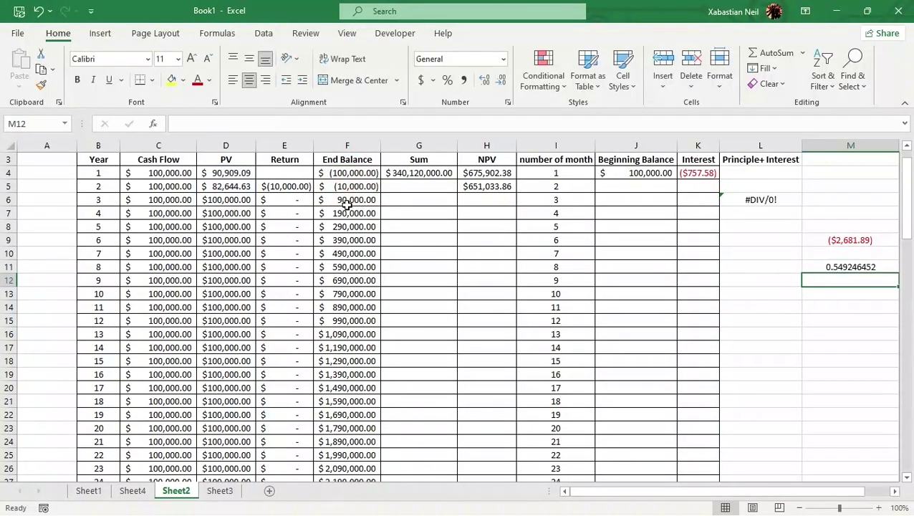
double_click(881, 265)
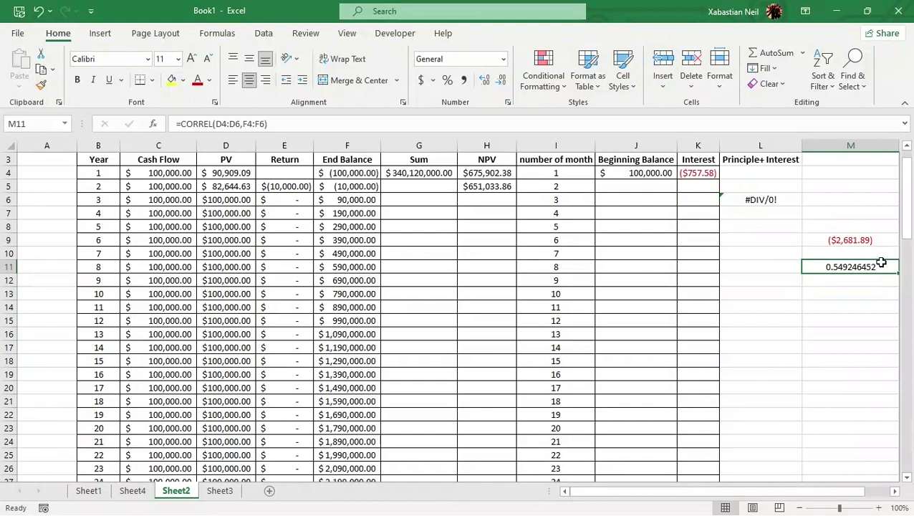
left_click(868, 307)
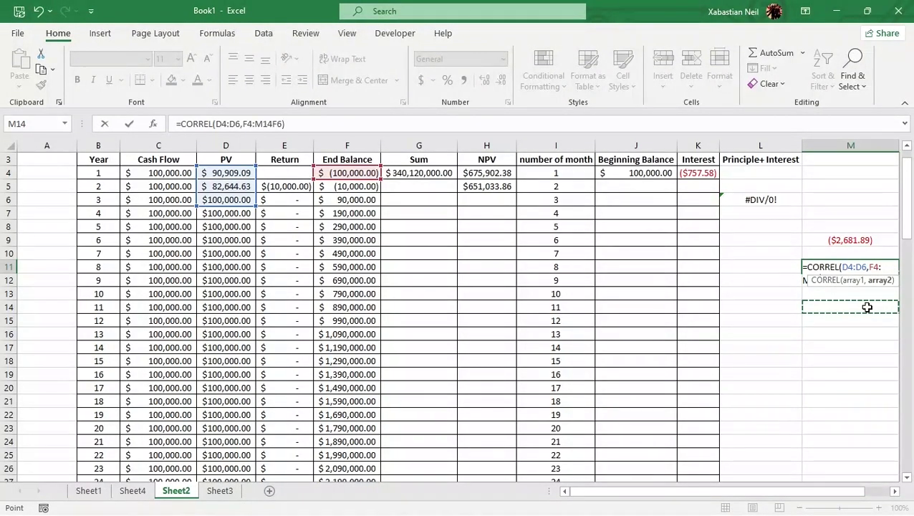
left_click(134, 490)
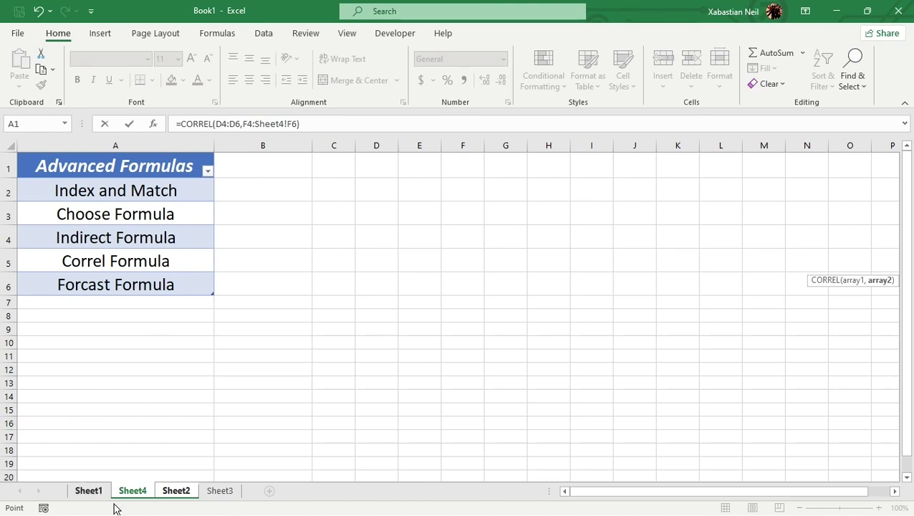
left_click(96, 490)
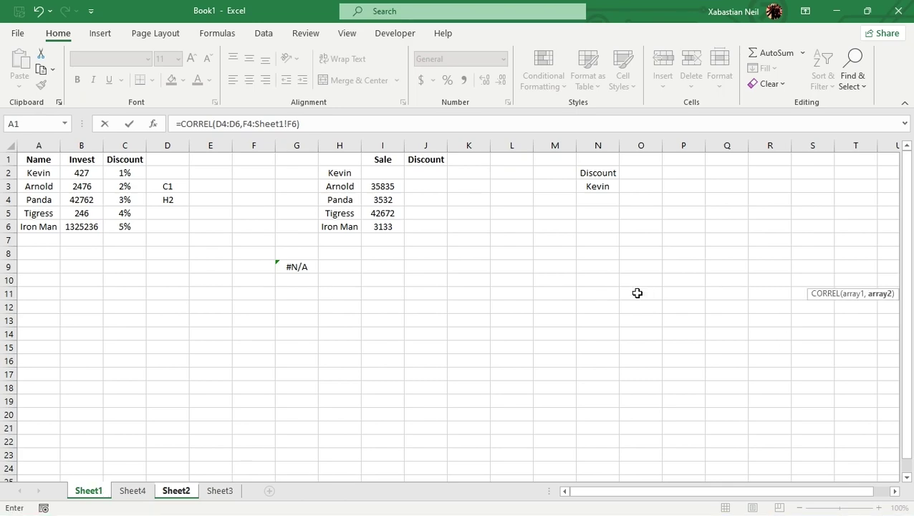
left_click(487, 229)
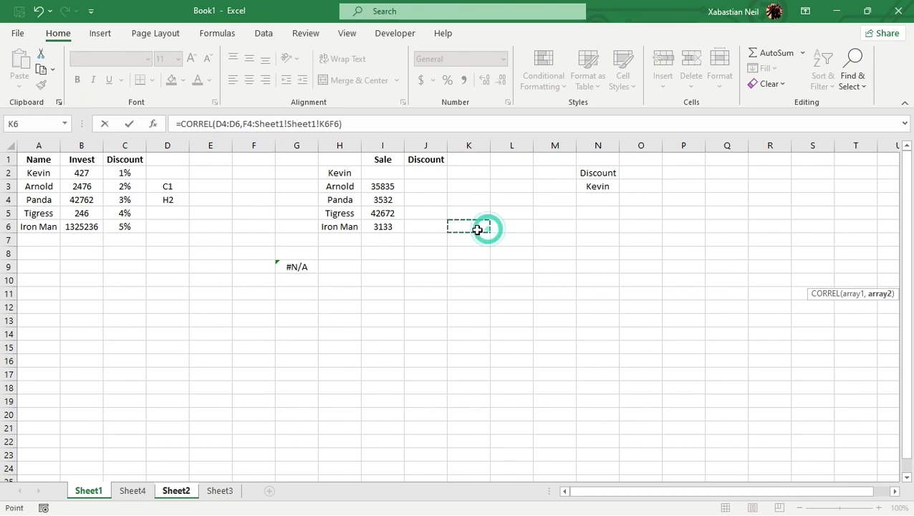
left_click(476, 235)
left_click(477, 229)
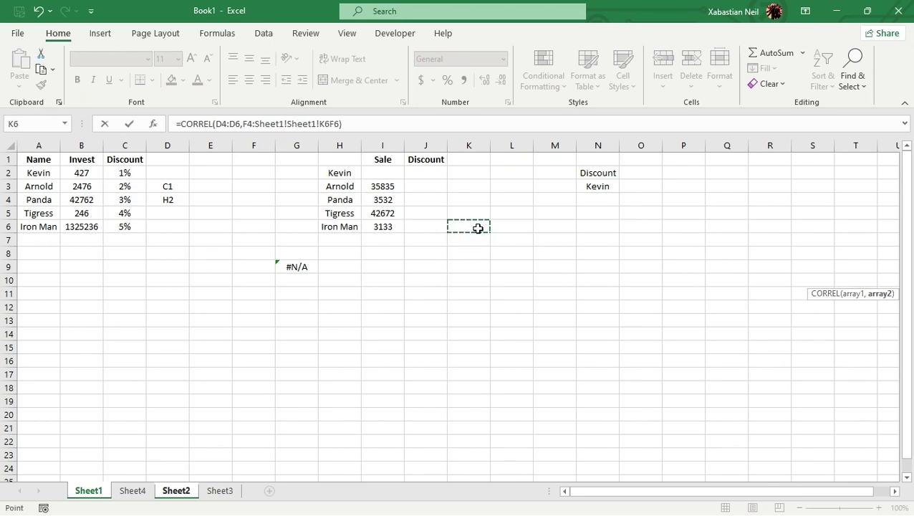
left_click(434, 265)
left_click(162, 394)
left_click(167, 304)
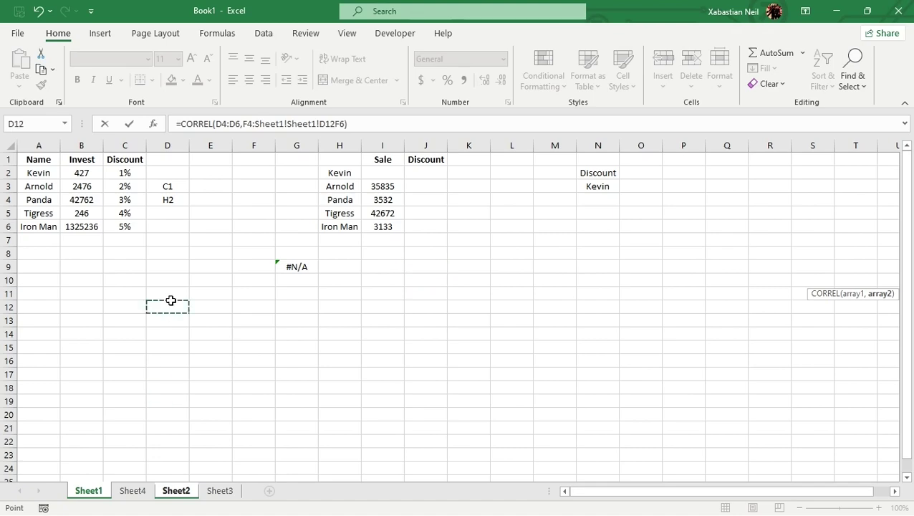
left_click(100, 33)
left_click(61, 32)
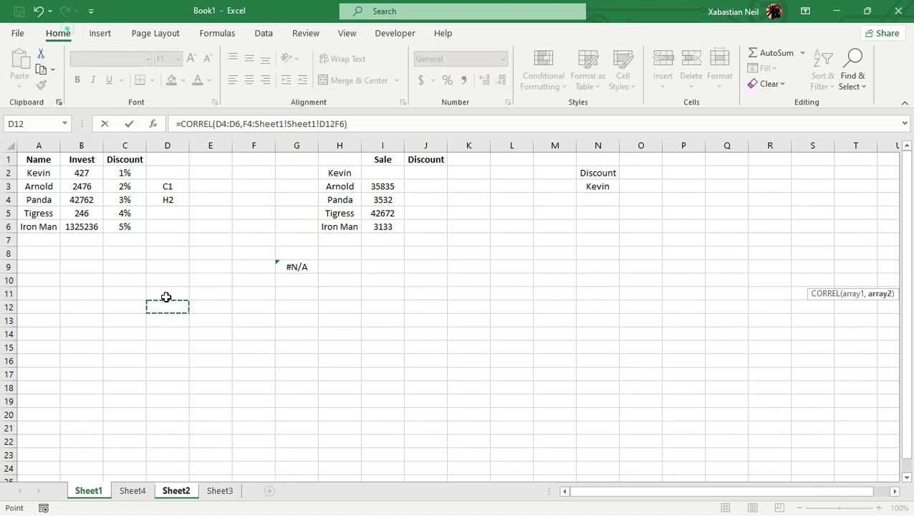
left_click(345, 257)
left_click(351, 213)
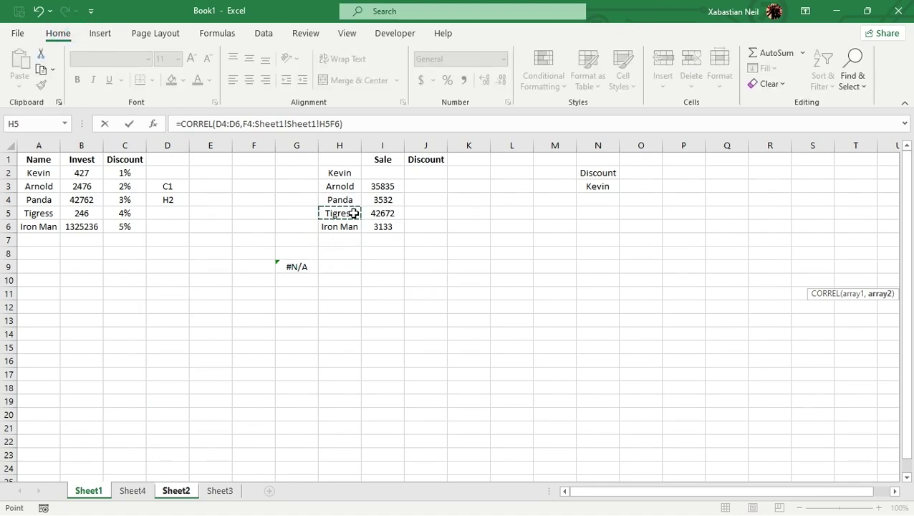
left_click(135, 489)
left_click(76, 478)
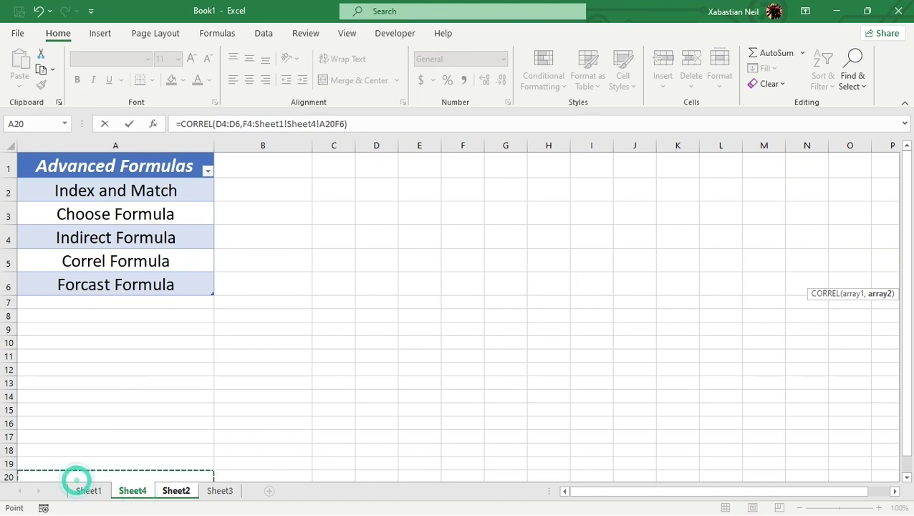
left_click(80, 490)
left_click(310, 280)
left_click(423, 256)
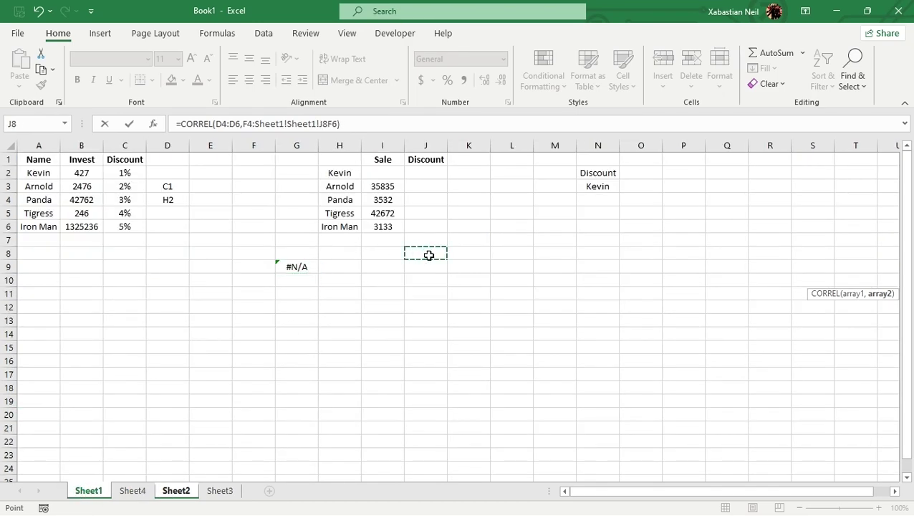
double_click(651, 15)
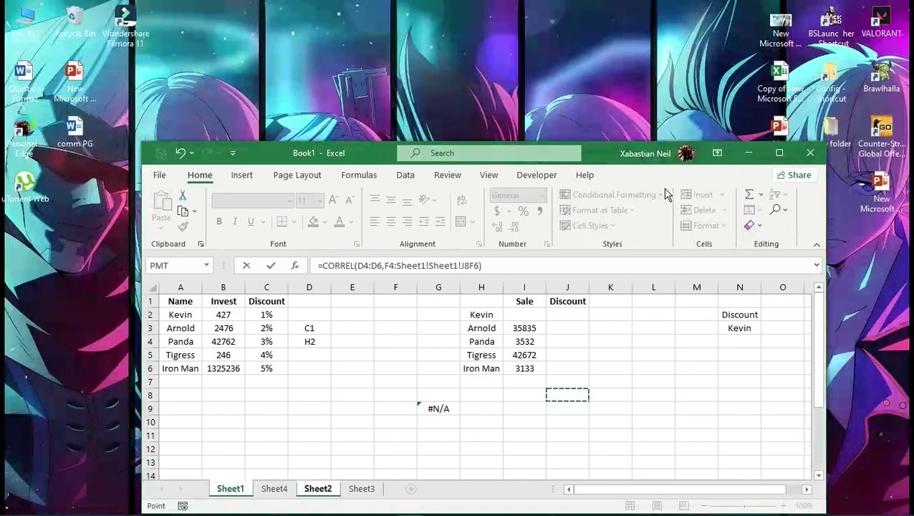
left_click(774, 154)
left_click(770, 156)
key("Return")
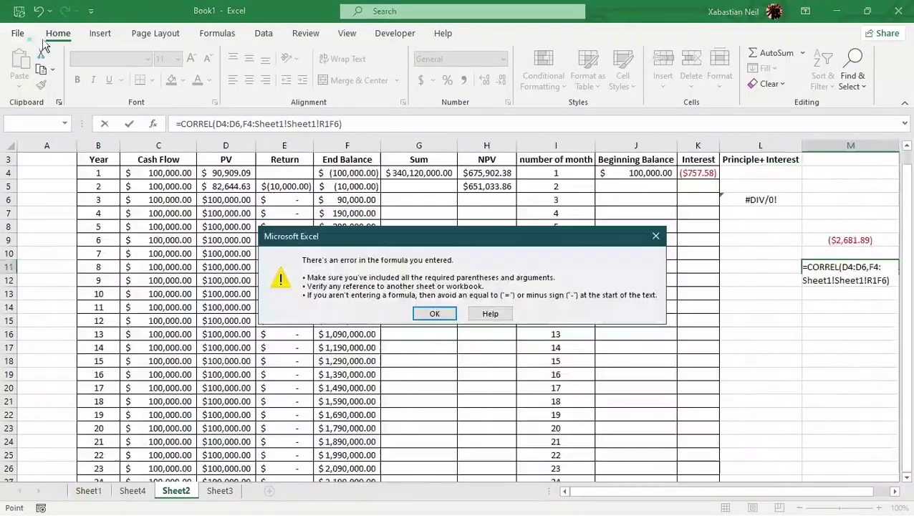
left_click(434, 314)
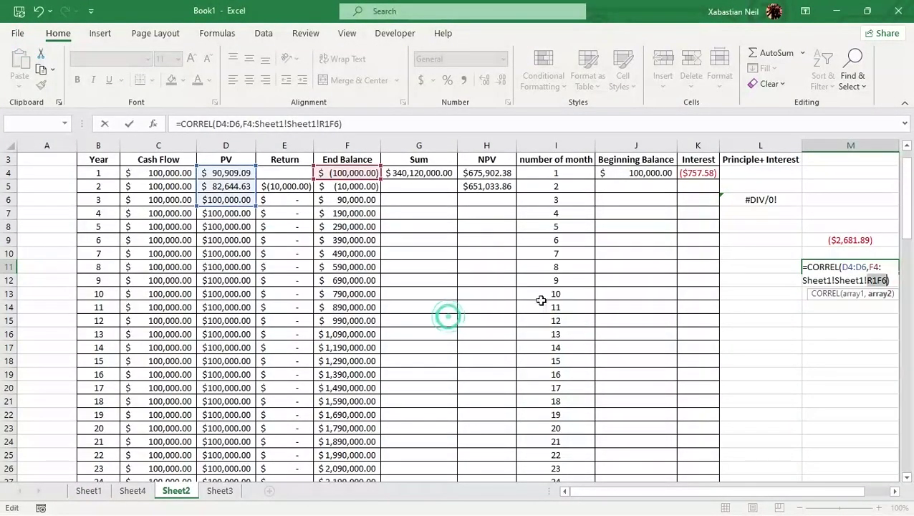
- Delete the broken CORREL formula text in M11 up to its closing parenthesis and leave the cell
key("BackSpace")
key("BackSpace")
key("BackSpace")
key("BackSpace")
key("BackSpace")
key("BackSpace")
key("BackSpace")
key("BackSpace")
key("BackSpace")
key("BackSpace")
key("BackSpace")
key("BackSpace")
key("BackSpace")
key("BackSpace")
key("BackSpace")
key("BackSpace")
key("BackSpace")
key("BackSpace")
key("BackSpace")
key("BackSpace")
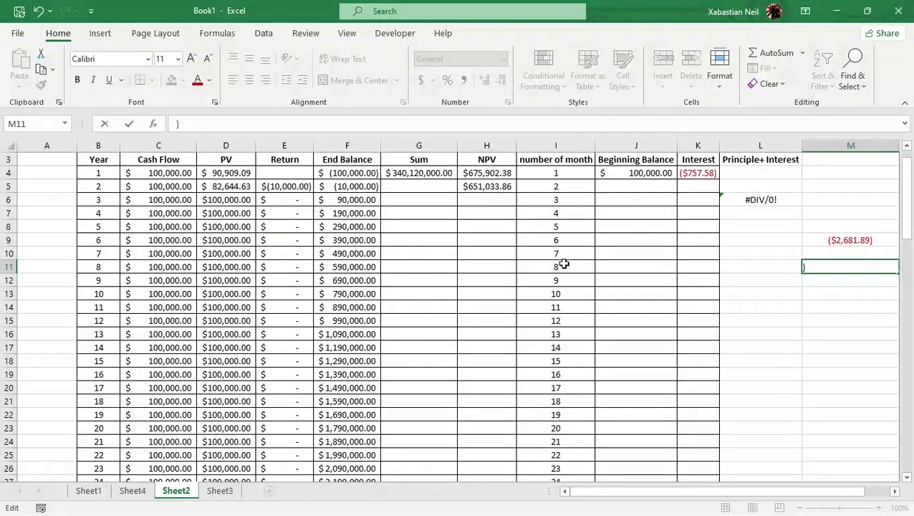
left_click(877, 322)
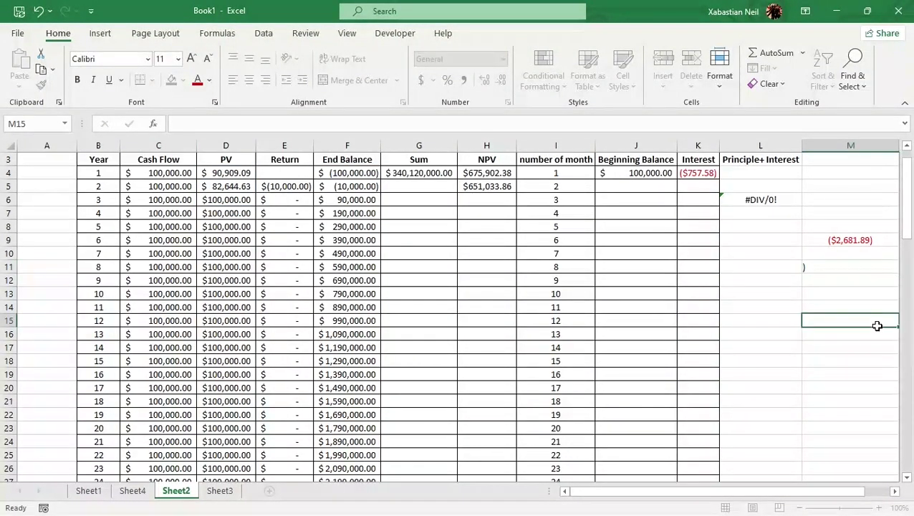
left_click(133, 490)
left_click(84, 490)
left_click(414, 278)
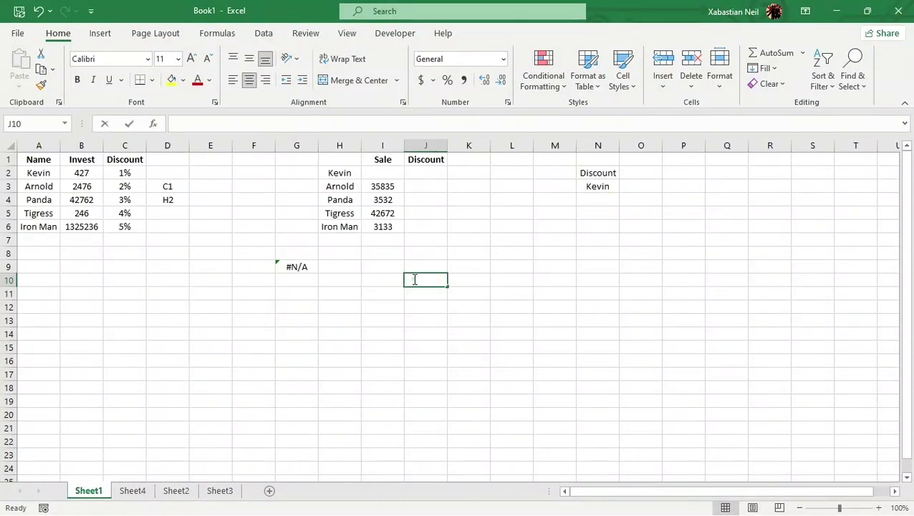
type("=forcast")
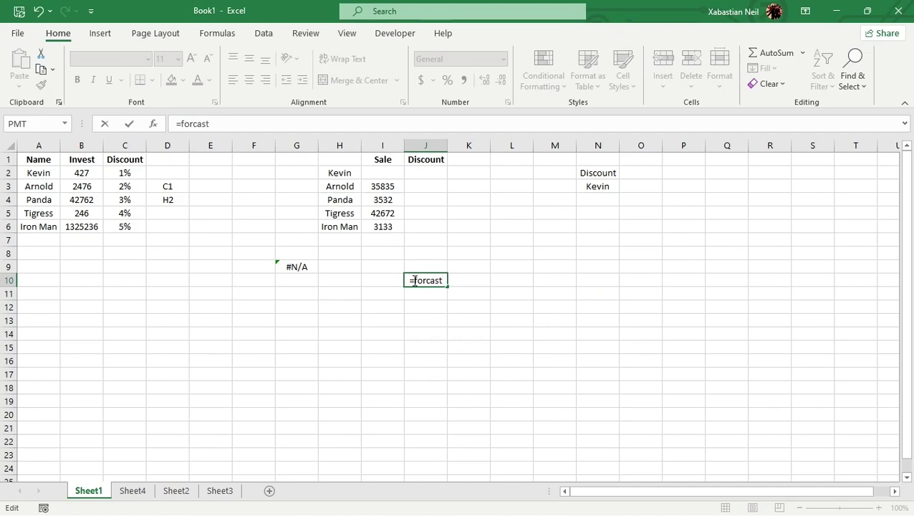
key("BackSpace")
key("BackSpace")
key("BackSpace")
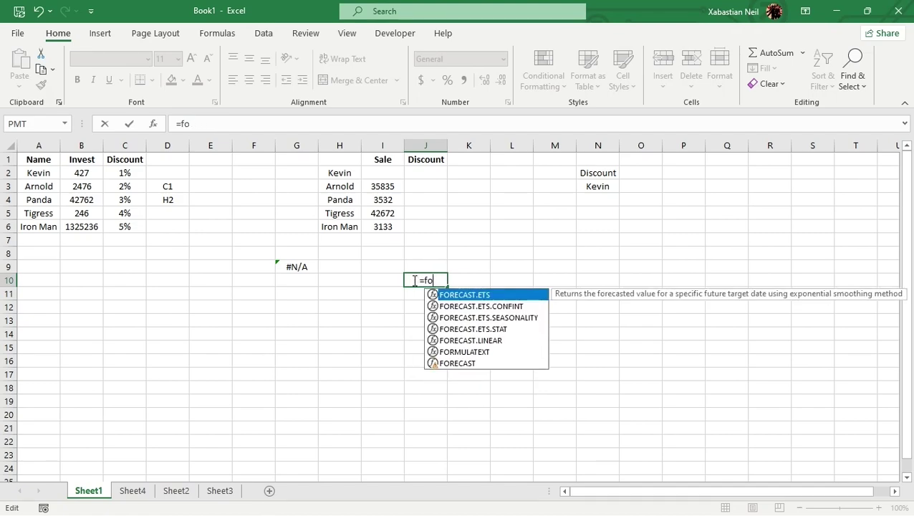
double_click(492, 363)
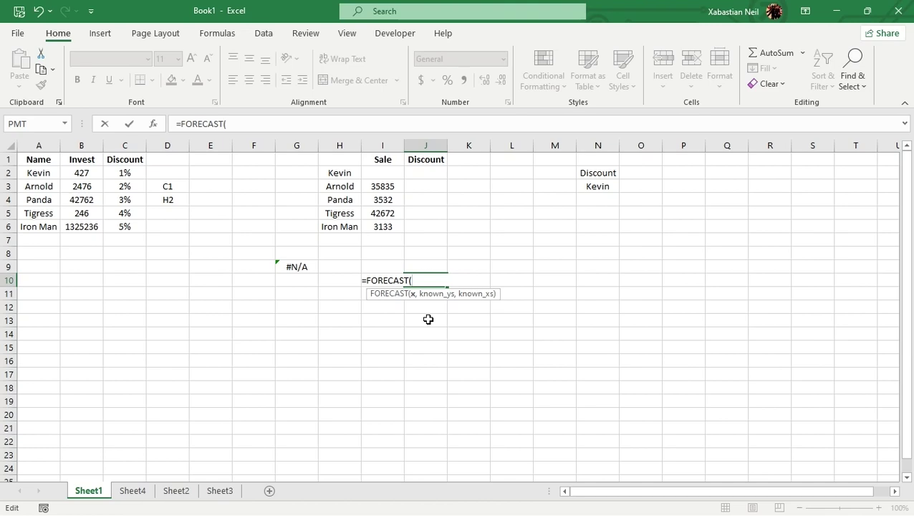
type("202")
key("BackSpace")
key("BackSpace")
key("BackSpace")
key("BackSpace")
key("BackSpace")
key("BackSpace")
key("BackSpace")
key("BackSpace")
key("BackSpace")
key("BackSpace")
key("BackSpace")
key("BackSpace")
key("BackSpace")
key("BackSpace")
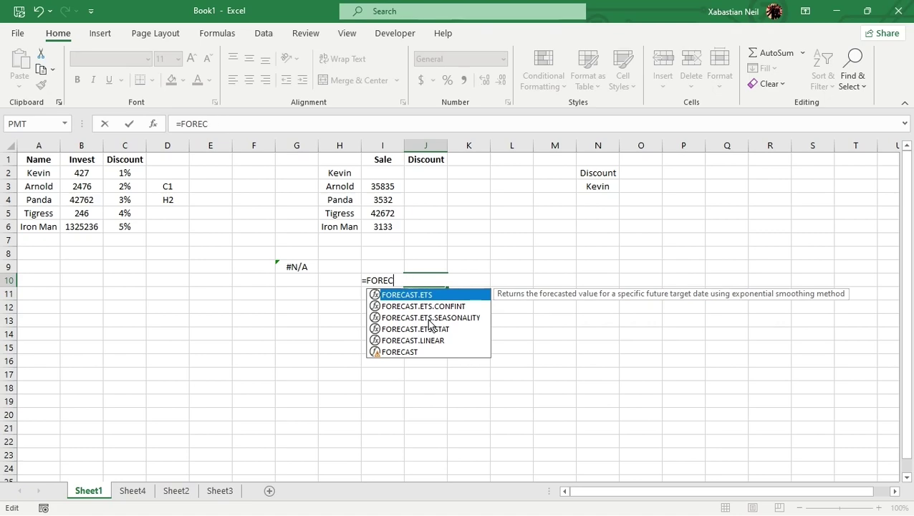
left_click(136, 495)
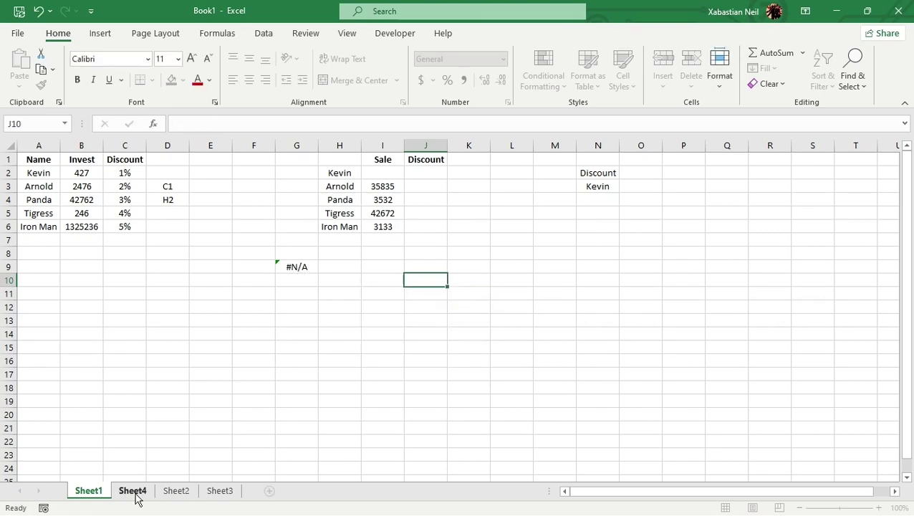
- Start a FORECAST formula in L10 of Sheet2, using B79 as the x value
left_click(176, 490)
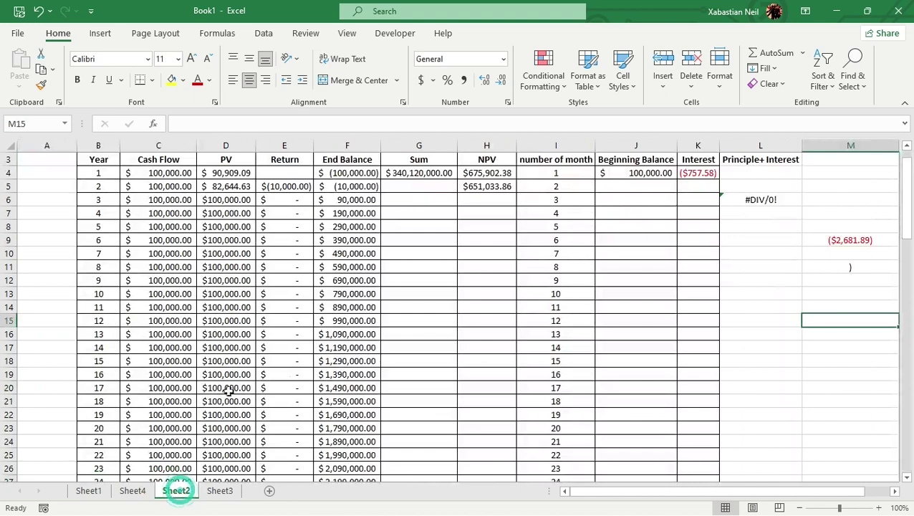
scroll(244, 330, "up", 1)
left_click(754, 279)
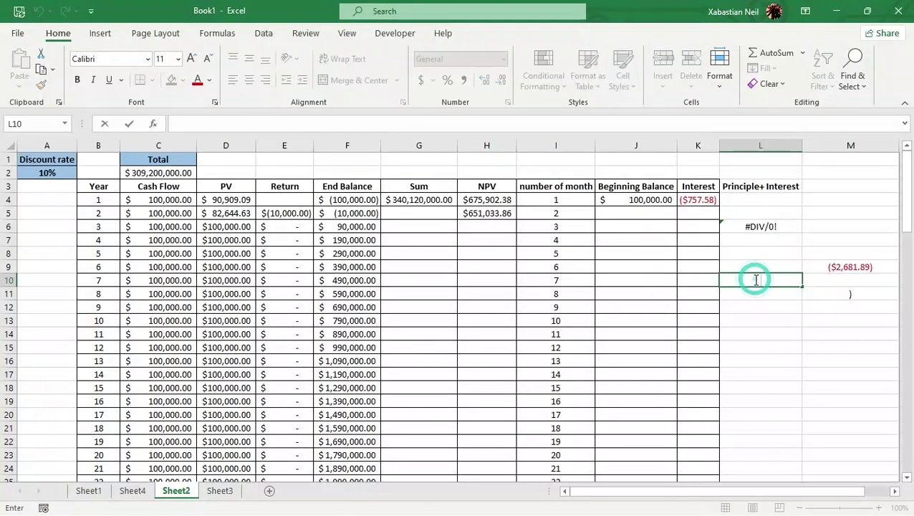
type("=forca")
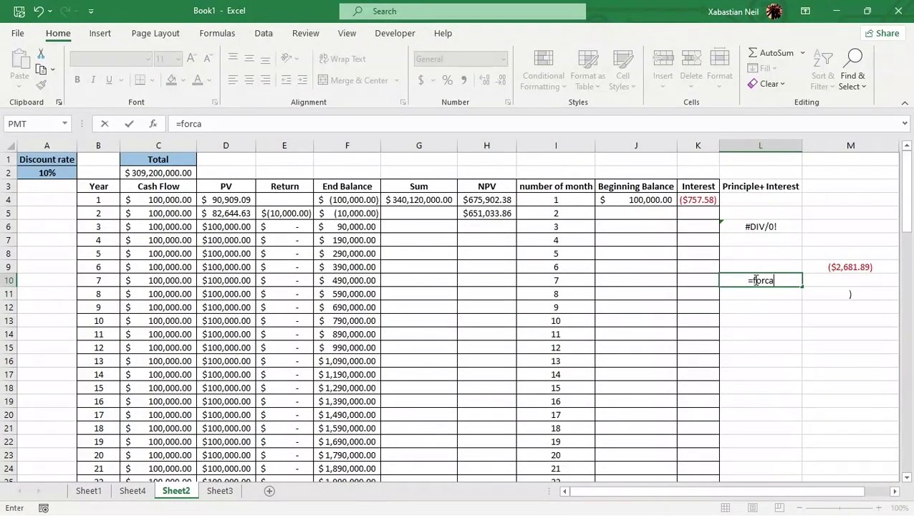
key("BackSpace")
key("BackSpace")
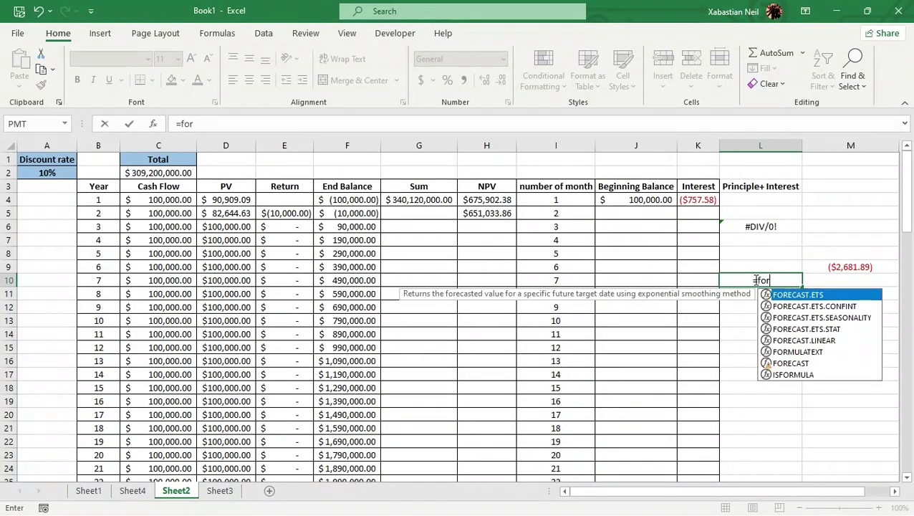
double_click(793, 364)
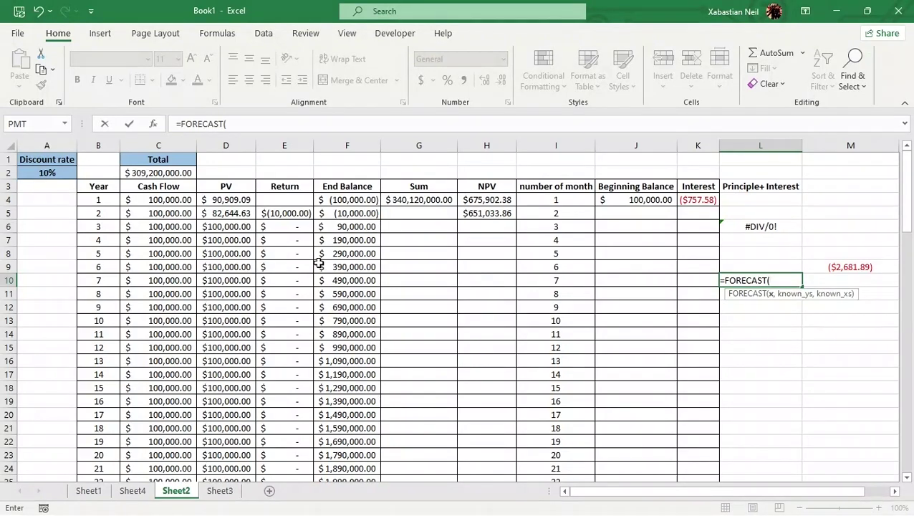
scroll(101, 386, "down", 20)
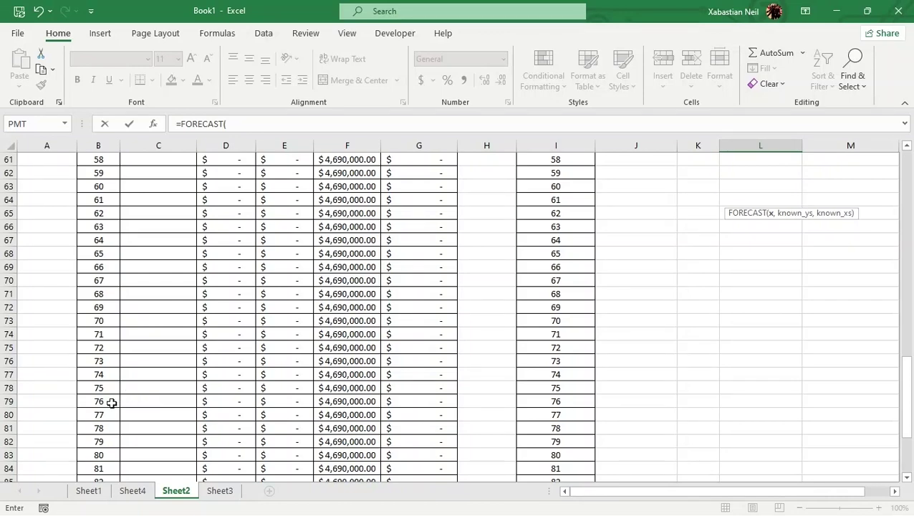
left_click(108, 403)
scroll(109, 403, "up", 20)
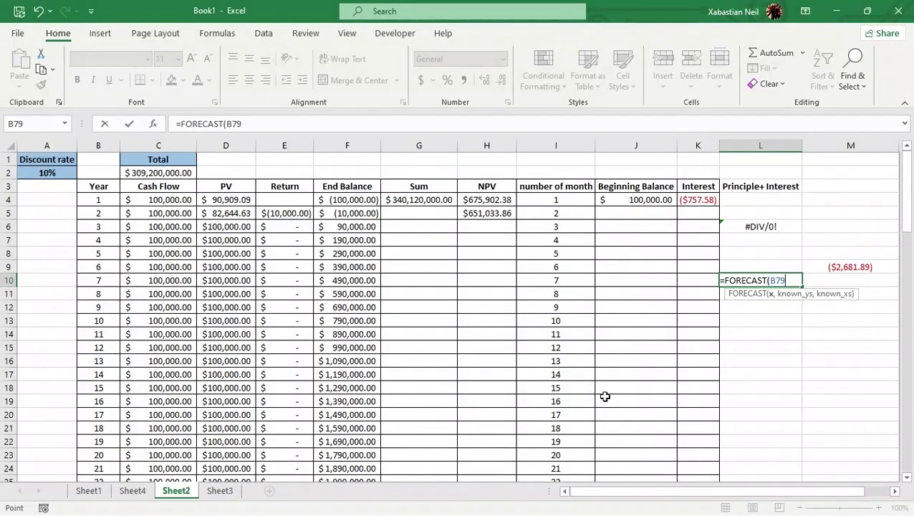
- Complete L10's FORECAST formula with D4:D13 as the known ys and B4:B13 as the known xs, and commit it
type(",")
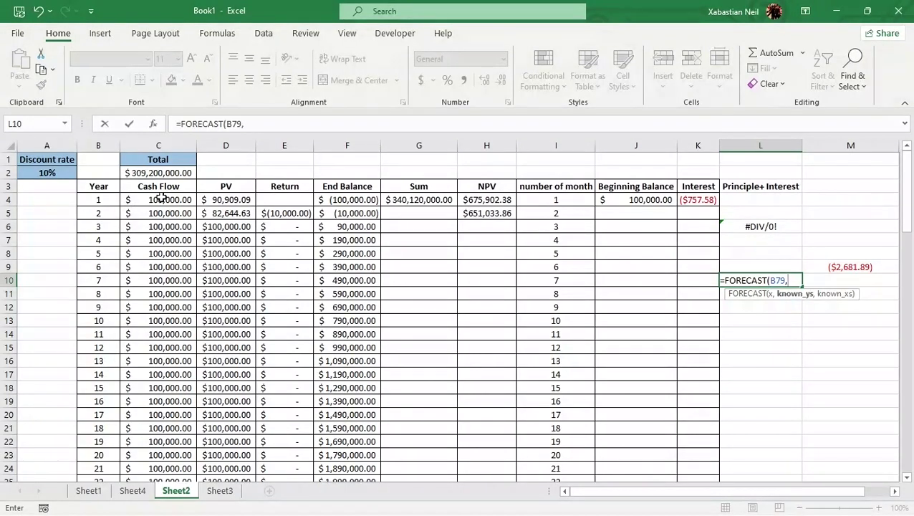
left_click(229, 202)
left_click_drag(229, 202, 238, 322)
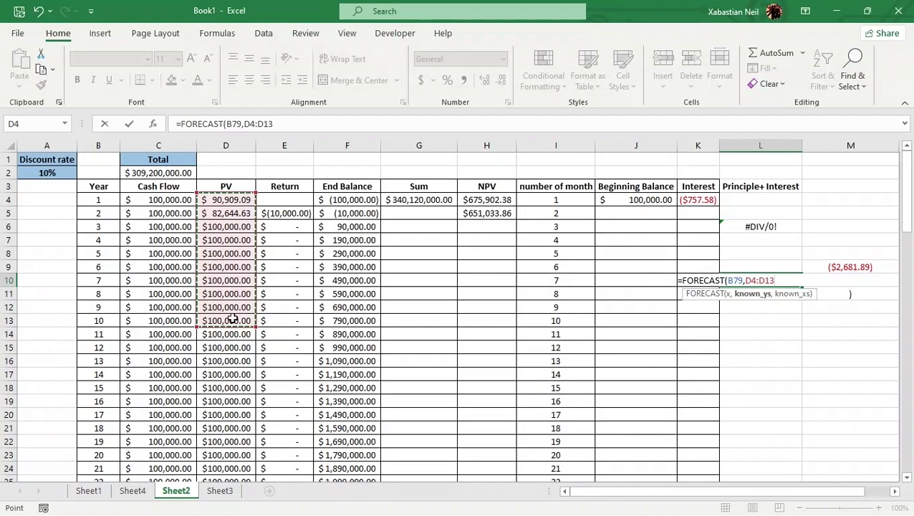
type(",")
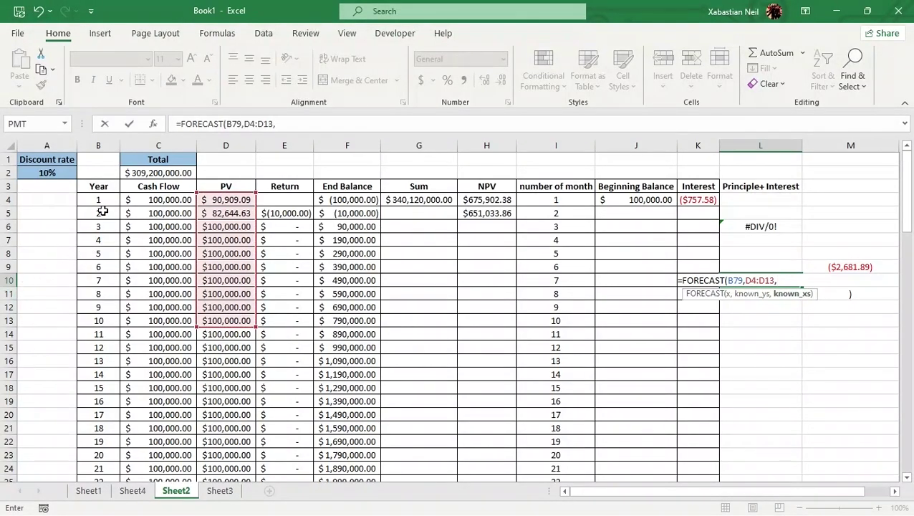
left_click_drag(106, 203, 112, 322)
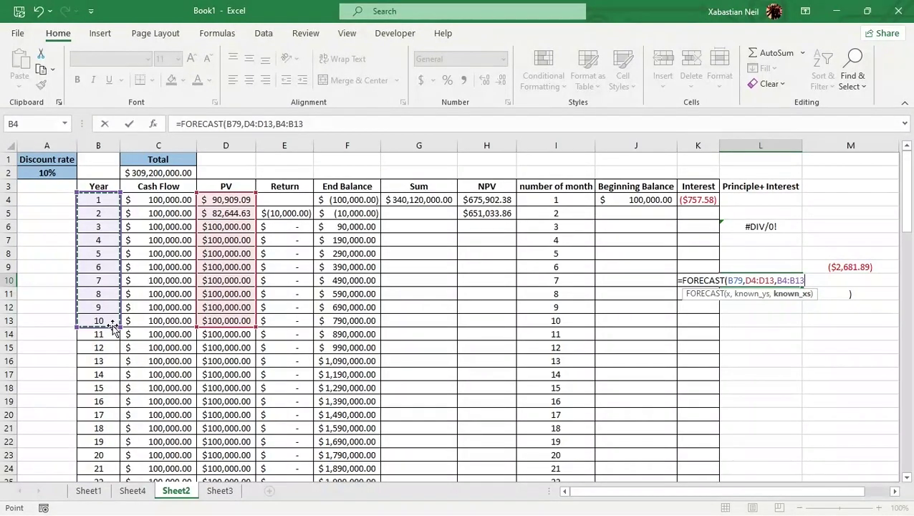
key("Return")
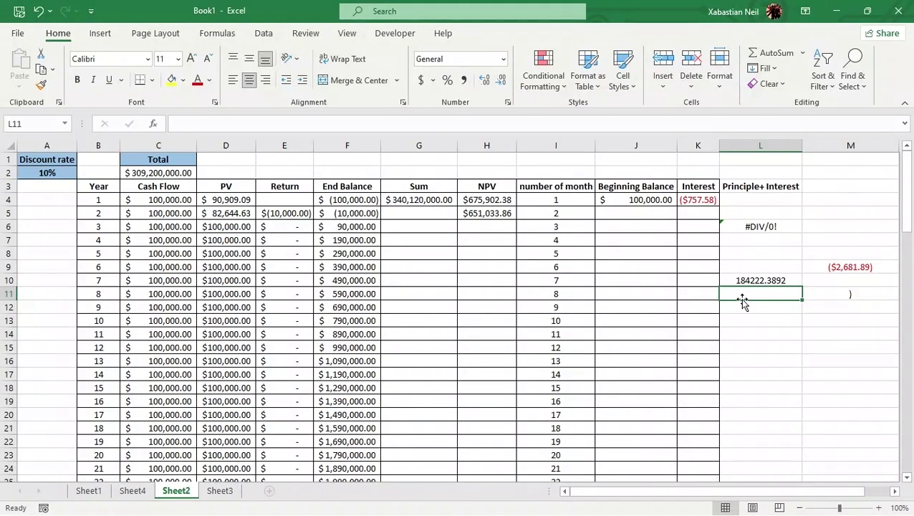
- Review the arguments of the FORECAST formula in L10 and the year rows further down the sheet without changing anything
double_click(772, 280)
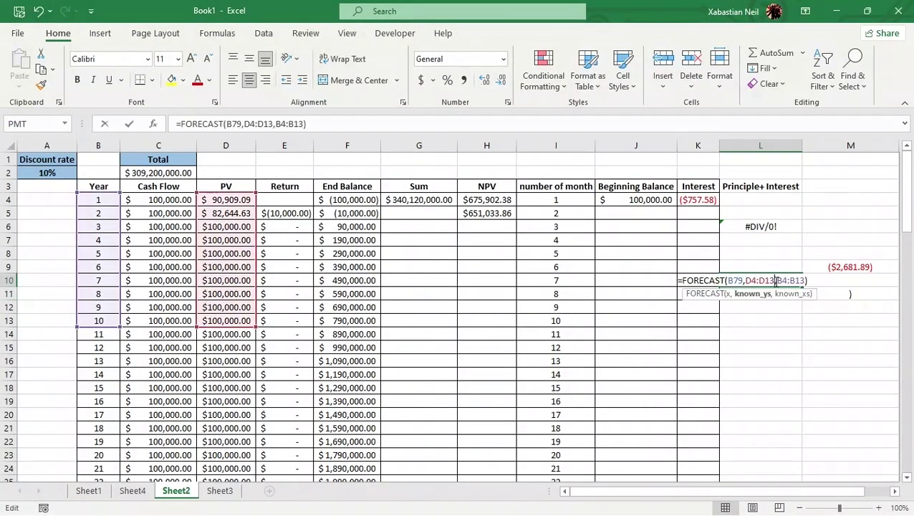
left_click(760, 334)
scroll(108, 386, "down", 13)
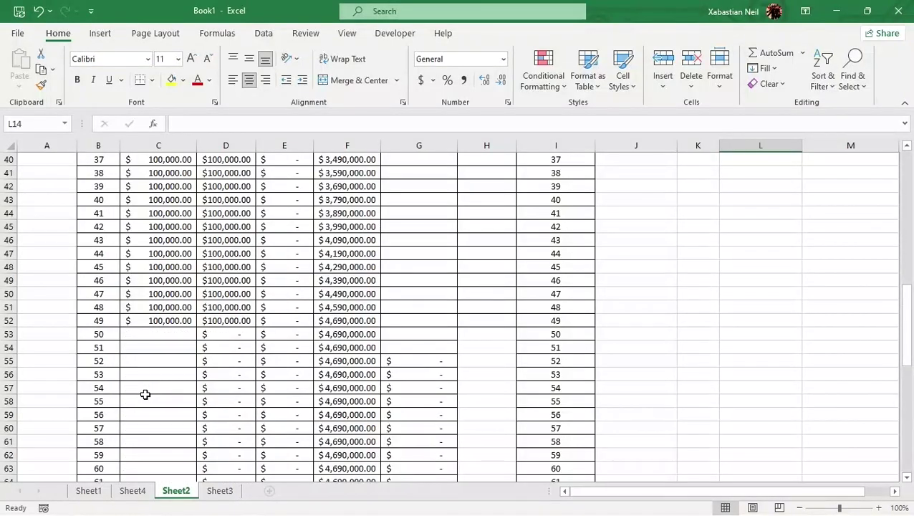
scroll(428, 350, "up", 13)
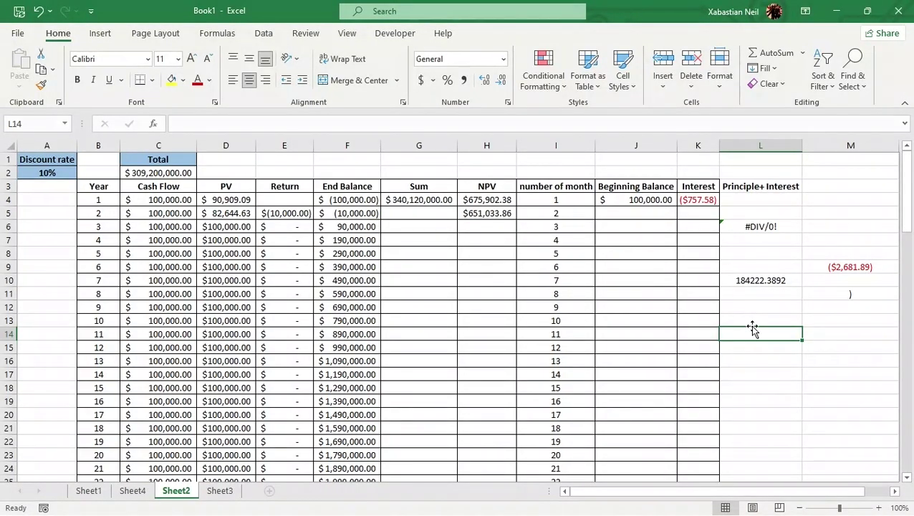
left_click(781, 280)
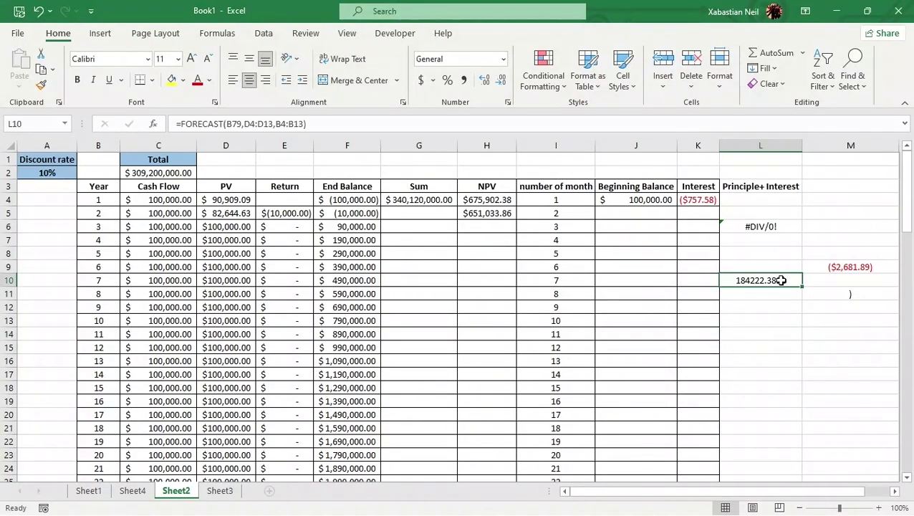
double_click(781, 280)
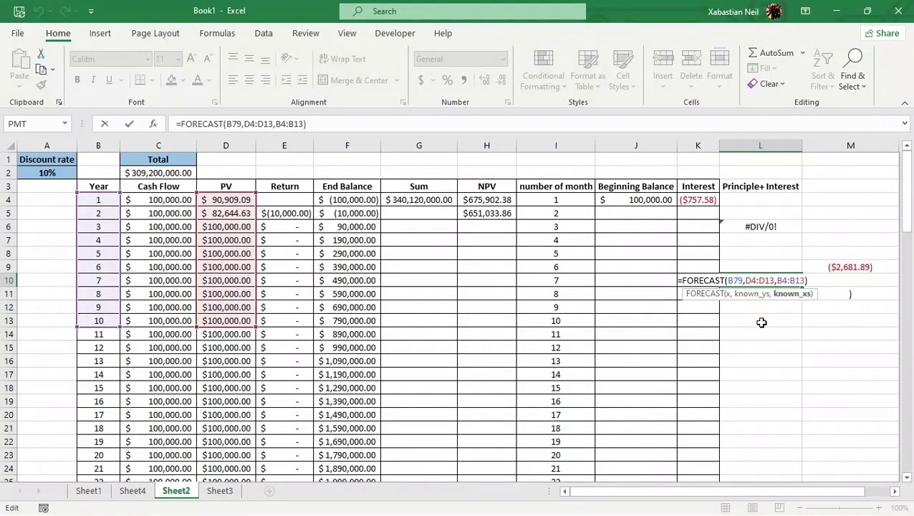
left_click(745, 360)
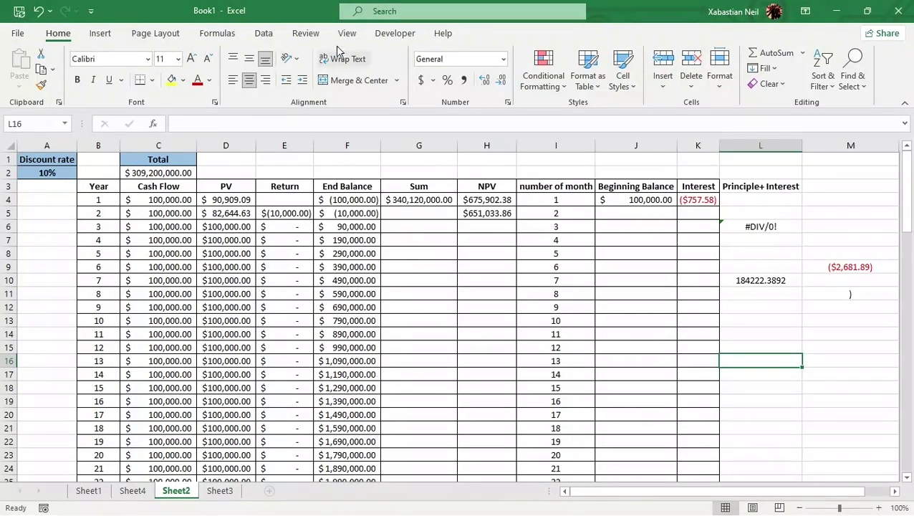
- Browse Excel's built-in function library, looking through the Financial functions and the Statistical functions
left_click(213, 34)
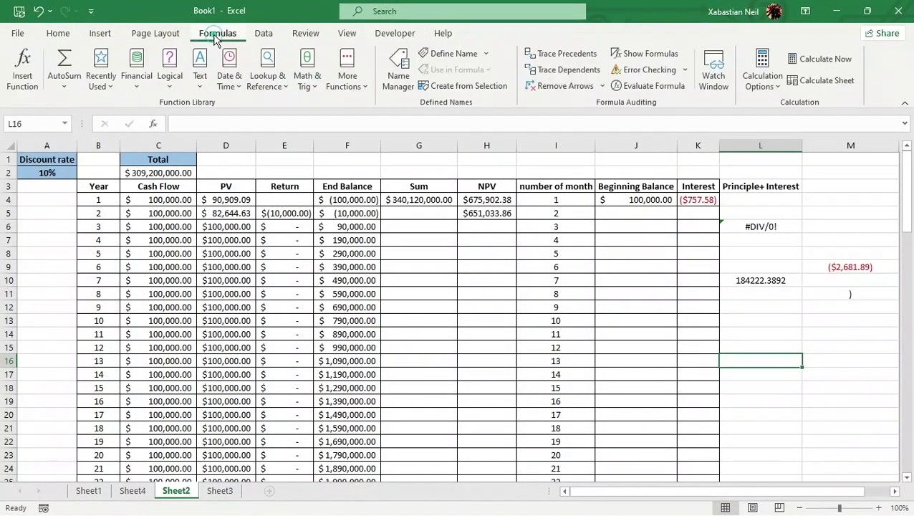
left_click(137, 79)
scroll(153, 267, "down", 6)
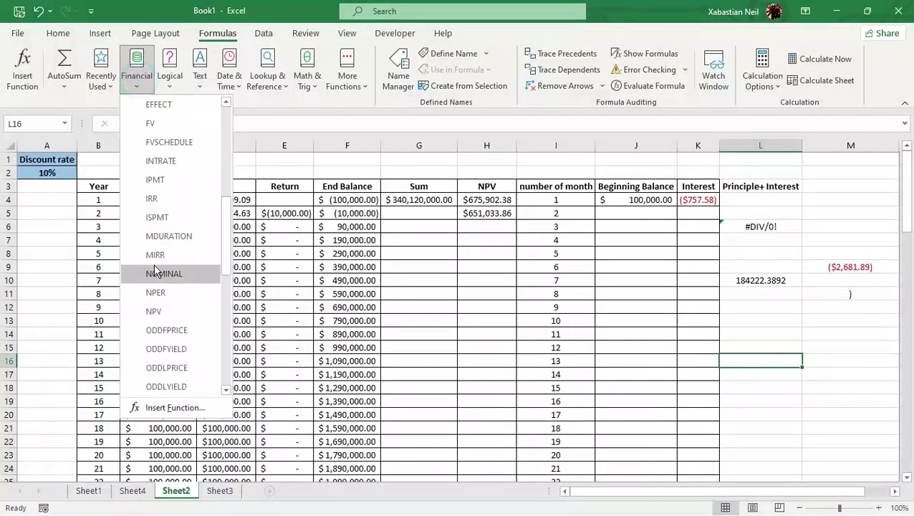
scroll(157, 272, "down", 4)
scroll(156, 273, "up", 4)
scroll(156, 272, "up", 6)
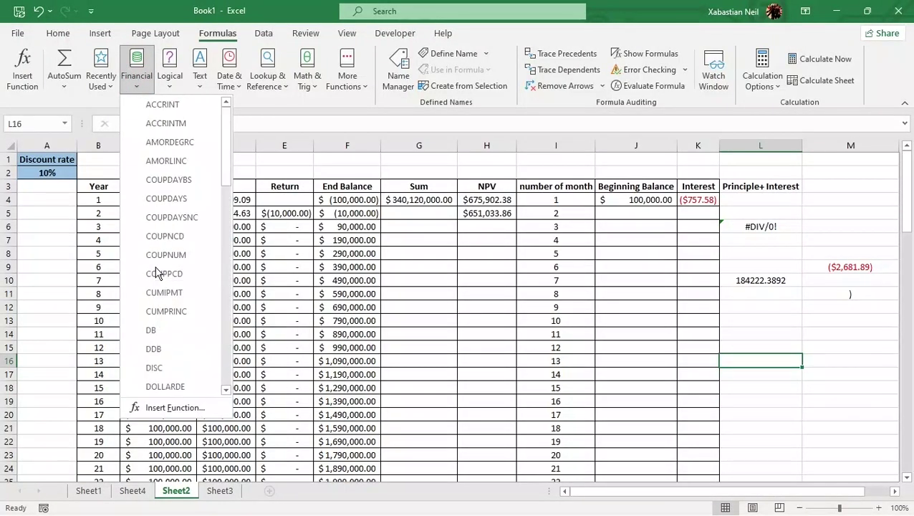
left_click(358, 90)
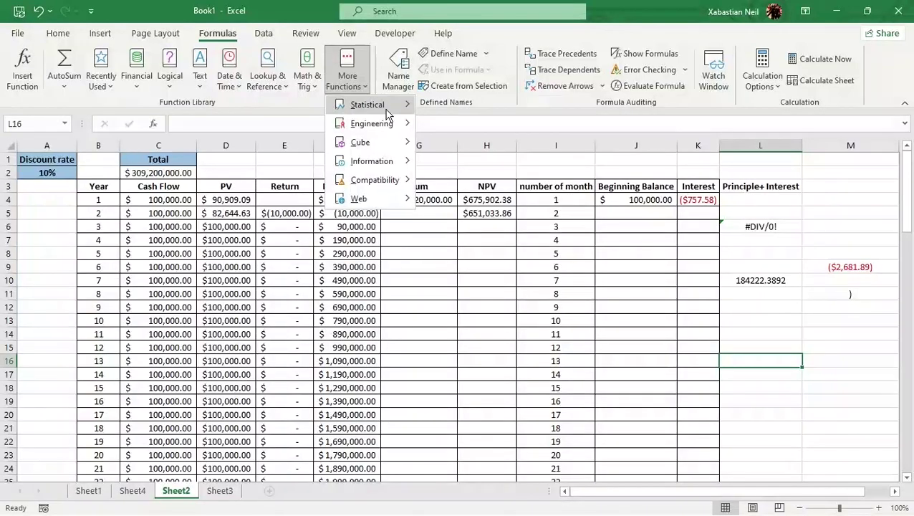
mouse_move(387, 108)
scroll(464, 279, "down", 4)
scroll(464, 279, "down", 3)
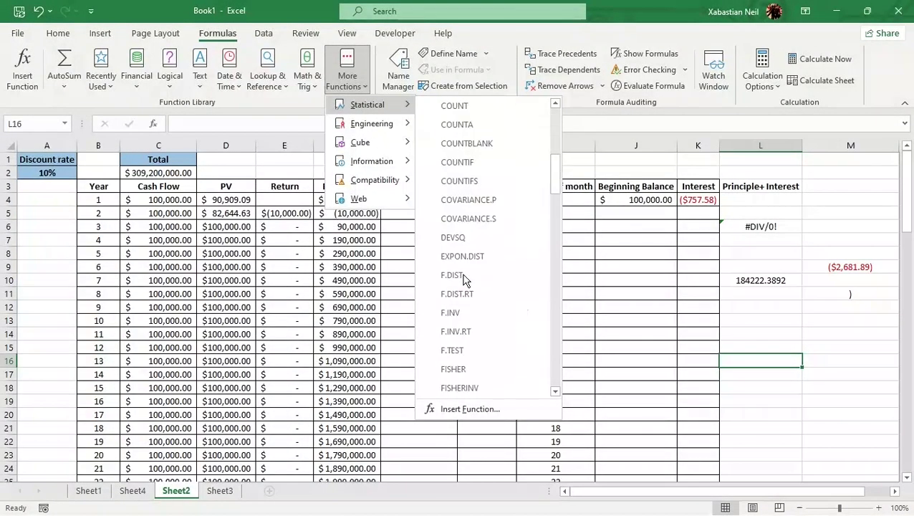